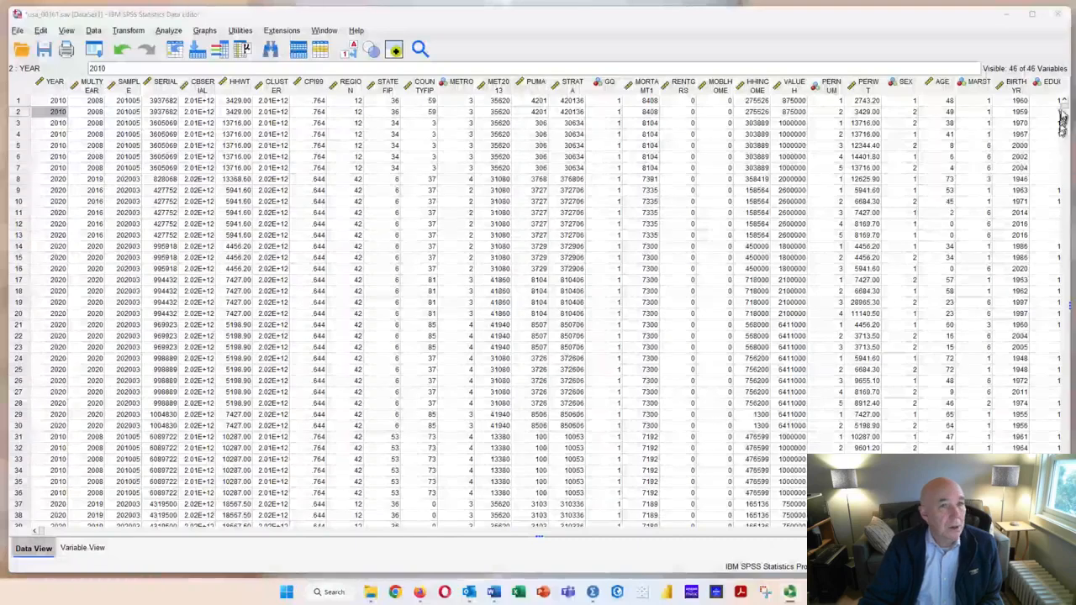
- Select only the cases that satisfy YEAR = 2020 and filter out the unselected cases
{"action": "mouse_move", "coordinate": [1064, 111]}
{"action": "left_mouse_down"}
{"action": "mouse_move", "coordinate": [1066, 497]}
{"action": "mouse_move", "coordinate": [1059, 94]}
{"action": "left_mouse_up"}
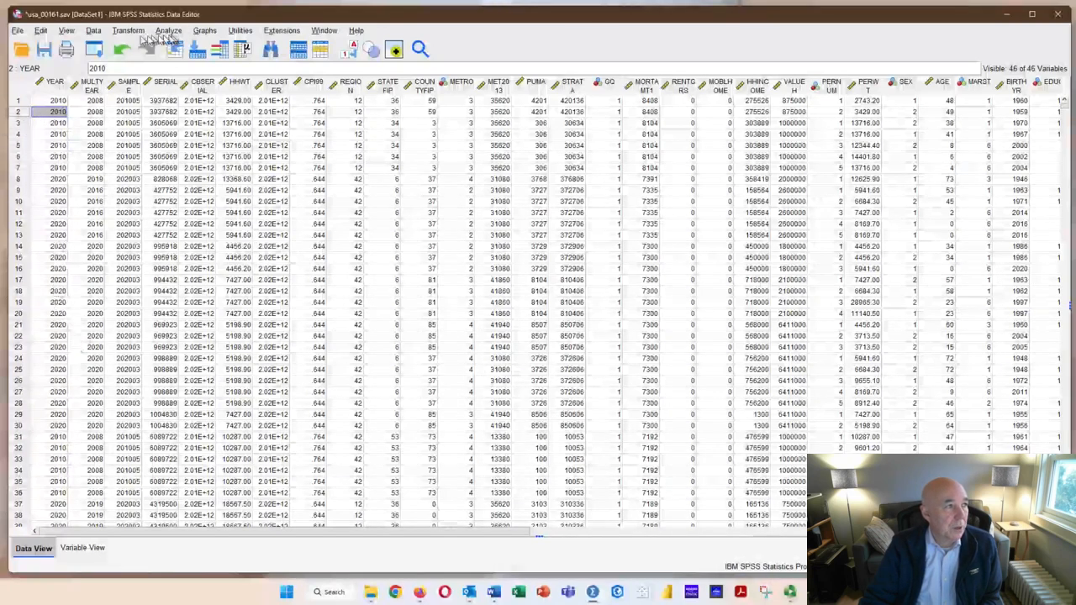
{"action": "left_click", "coordinate": [93, 30]}
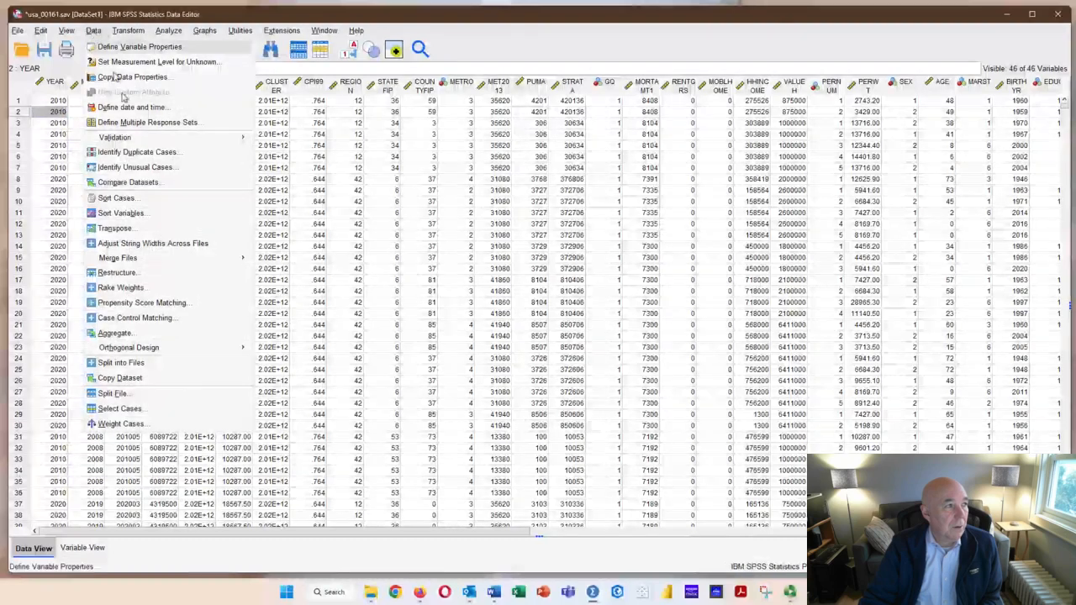
{"action": "left_click", "coordinate": [163, 410]}
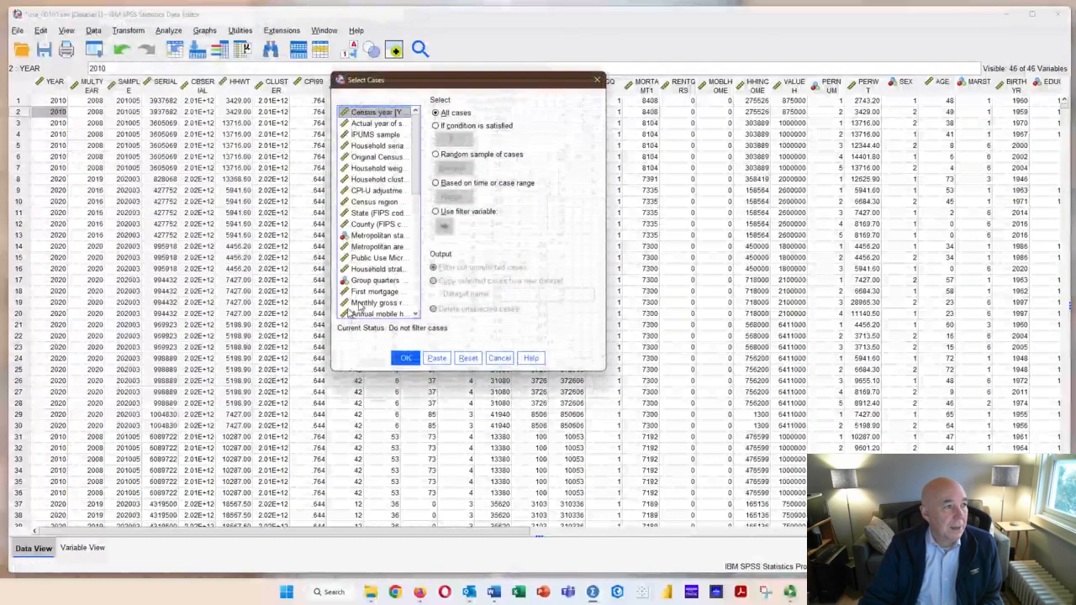
{"action": "left_click", "coordinate": [436, 126]}
{"action": "left_click", "coordinate": [454, 140]}
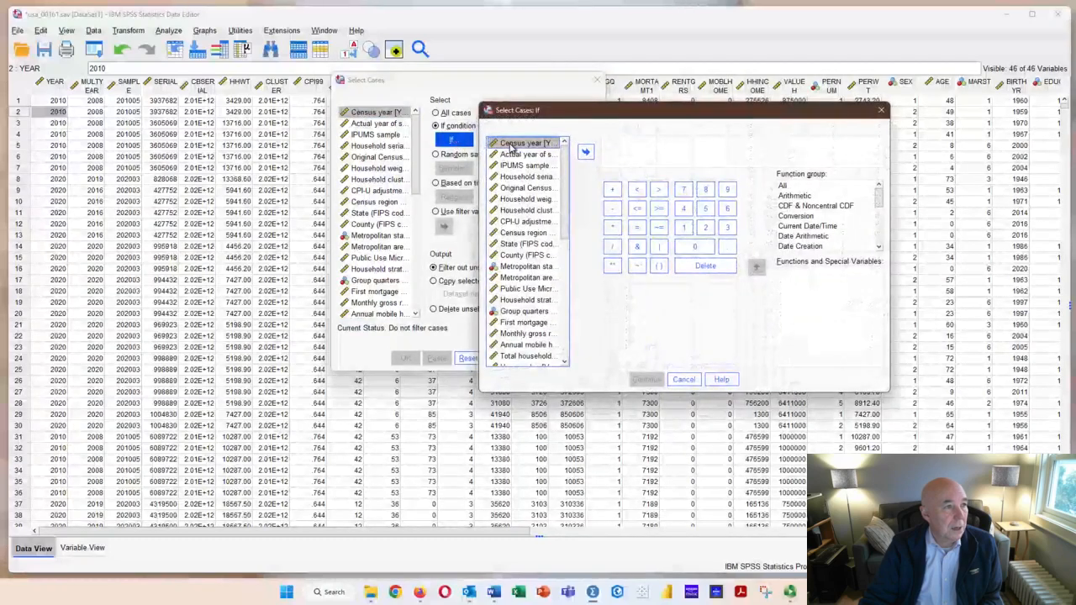
{"action": "double_click", "coordinate": [511, 144]}
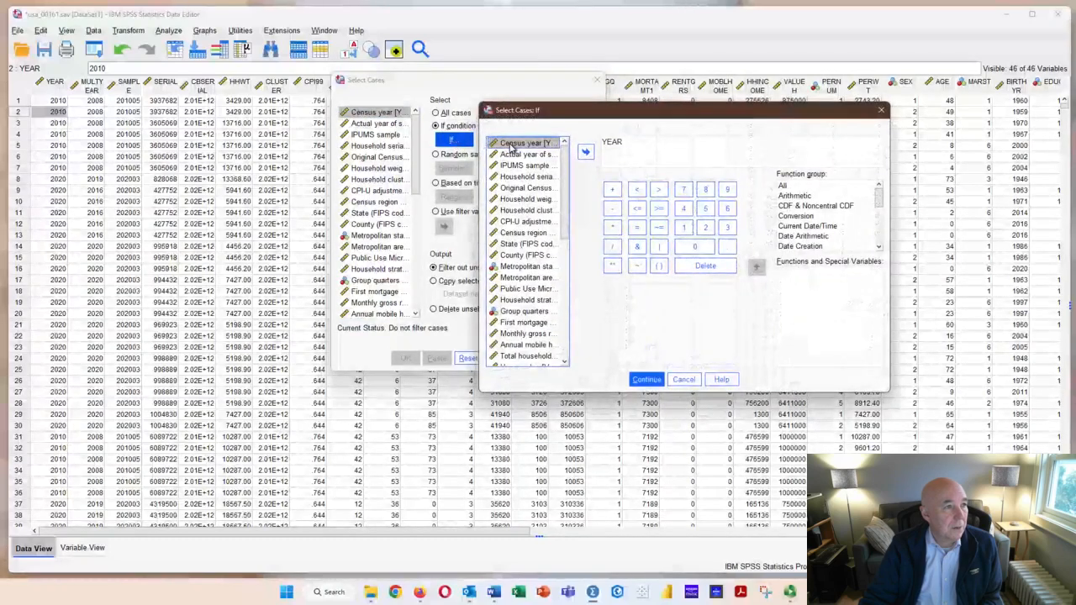
{"action": "left_click", "coordinate": [636, 232]}
{"action": "left_click", "coordinate": [706, 233]}
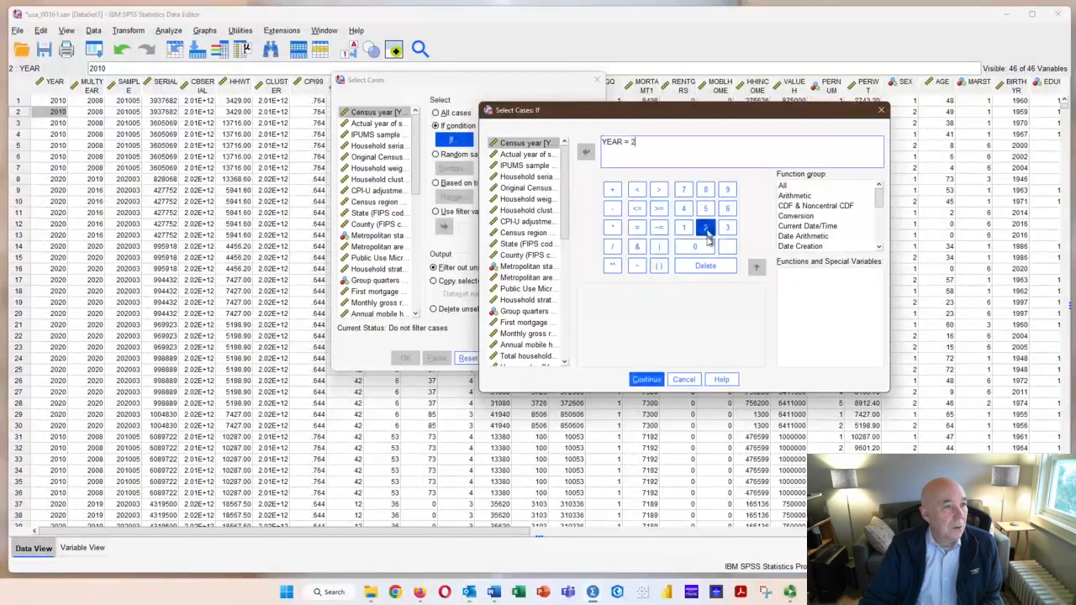
{"action": "left_click", "coordinate": [695, 245]}
{"action": "left_click", "coordinate": [706, 227]}
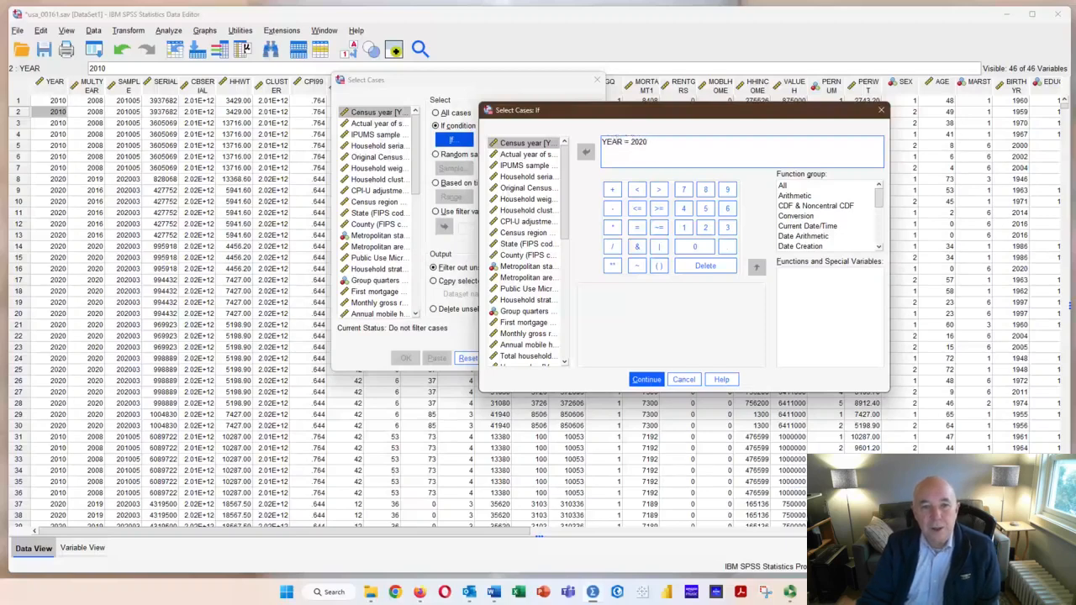
{"action": "left_click", "coordinate": [648, 380]}
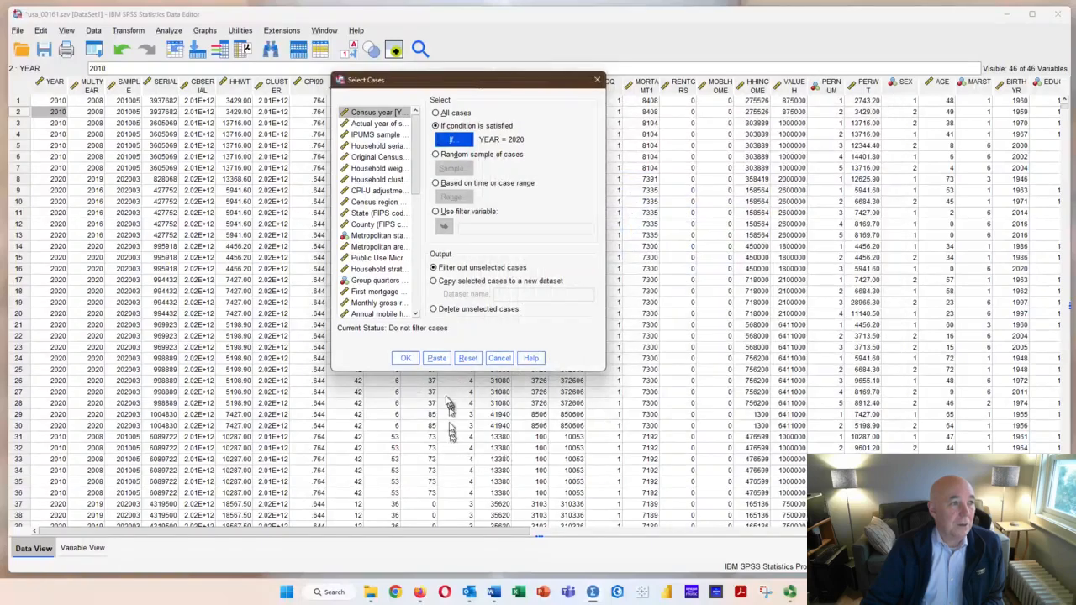
{"action": "left_click", "coordinate": [406, 358]}
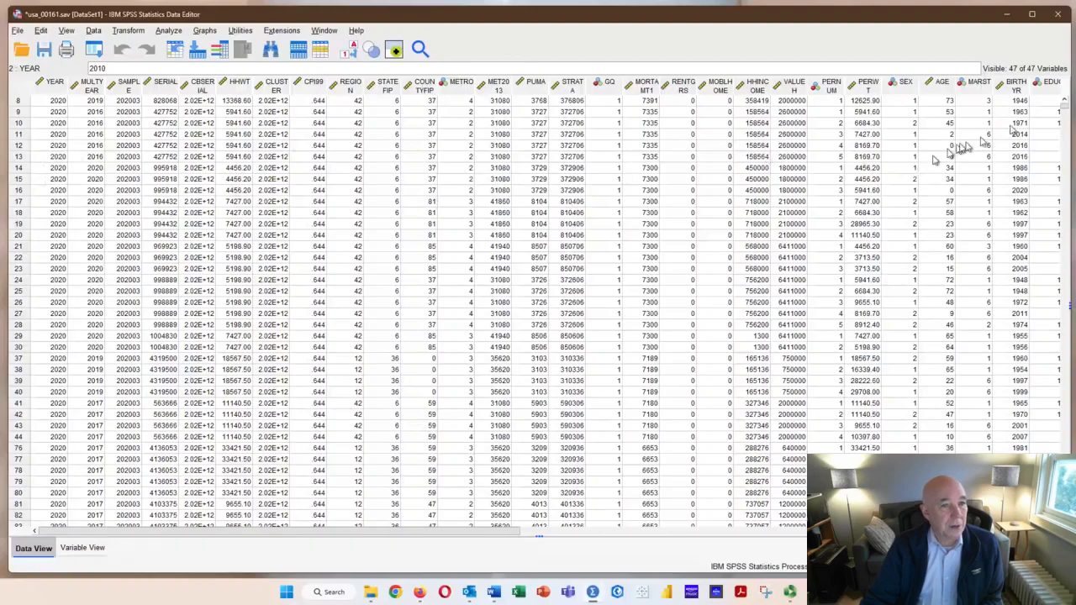
{"action": "left_click_drag", "start_coordinate": [1063, 106], "coordinate": [1027, 102]}
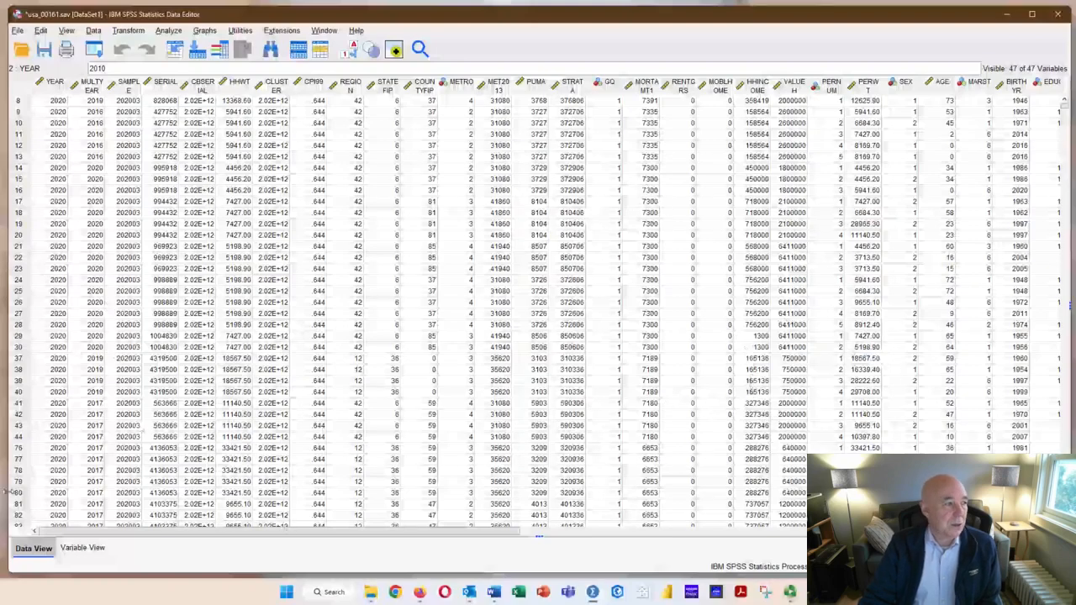
- Review the dataset's variable definitions and inspect the value labels of the marital status variable MARST without changing them
{"action": "left_click", "coordinate": [83, 549]}
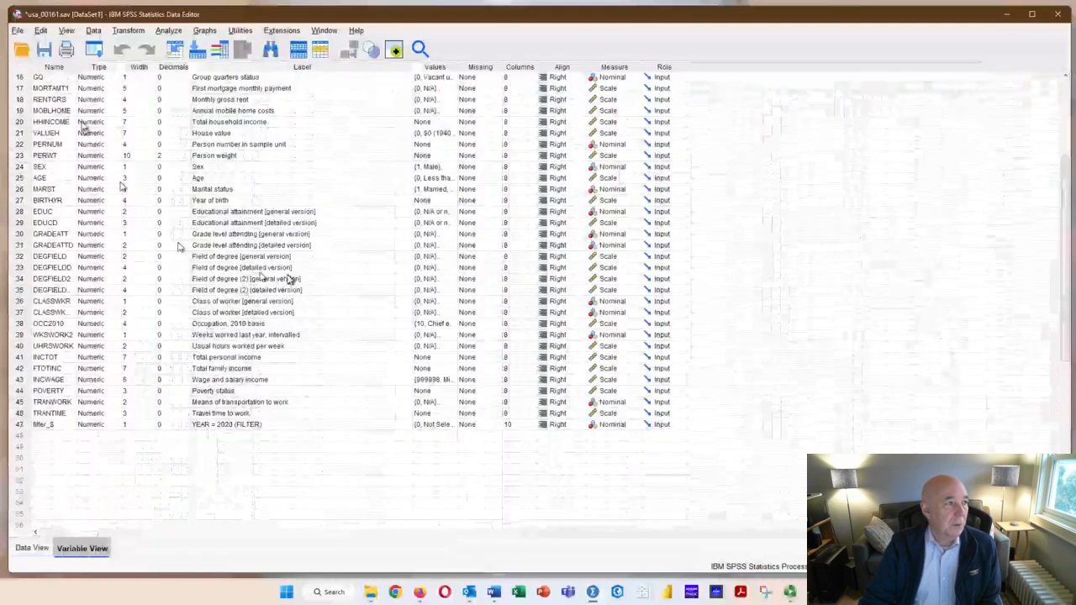
{"action": "scroll", "coordinate": [93, 177], "scroll_direction": "up", "scroll_amount": 5}
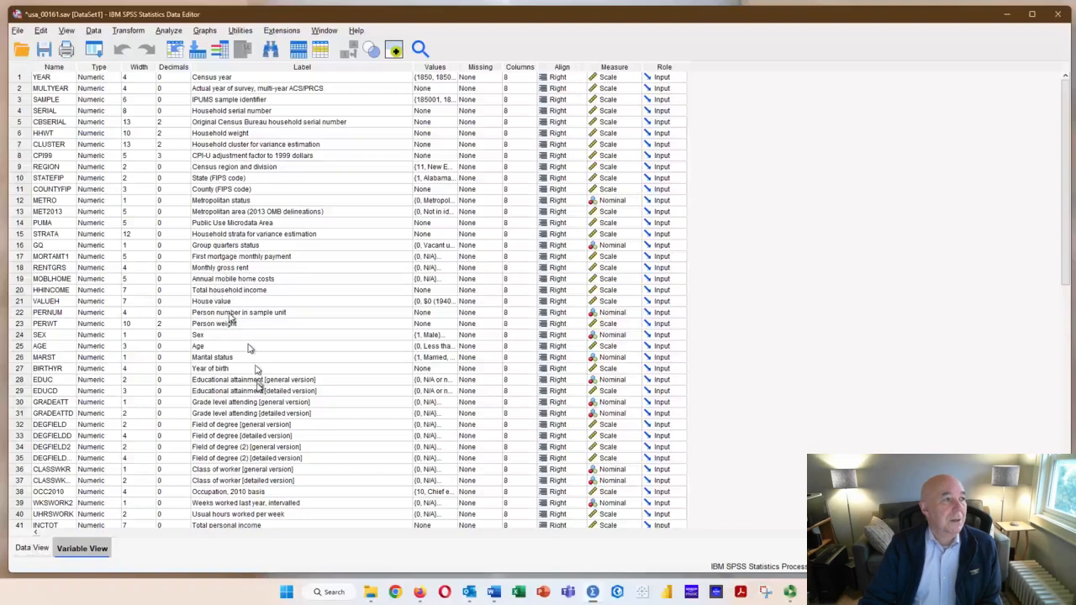
{"action": "scroll", "coordinate": [311, 414], "scroll_direction": "down", "scroll_amount": 3}
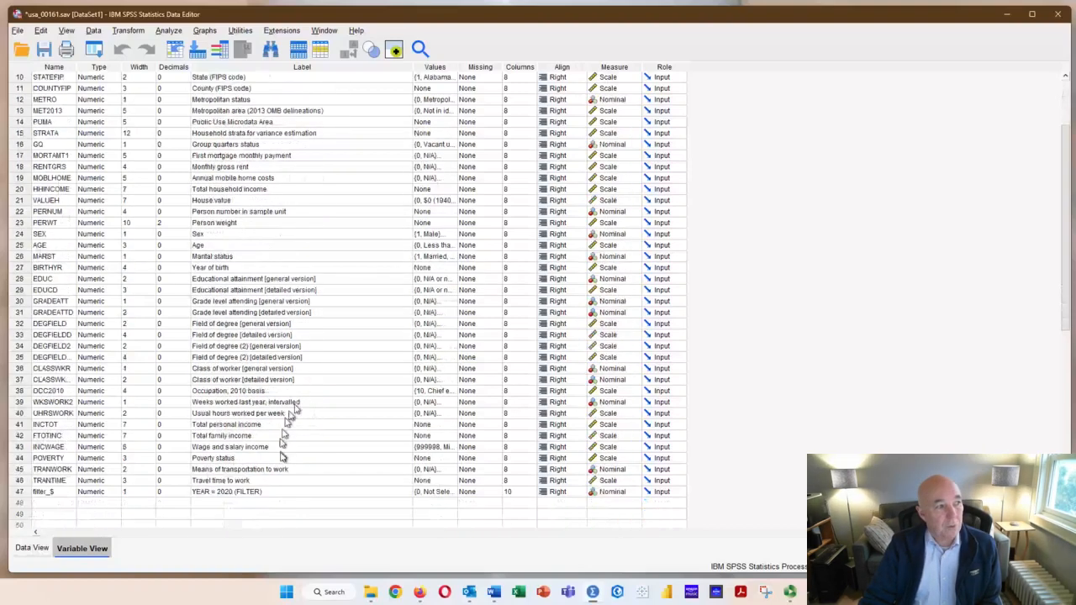
{"action": "scroll", "coordinate": [279, 440], "scroll_direction": "up", "scroll_amount": 2}
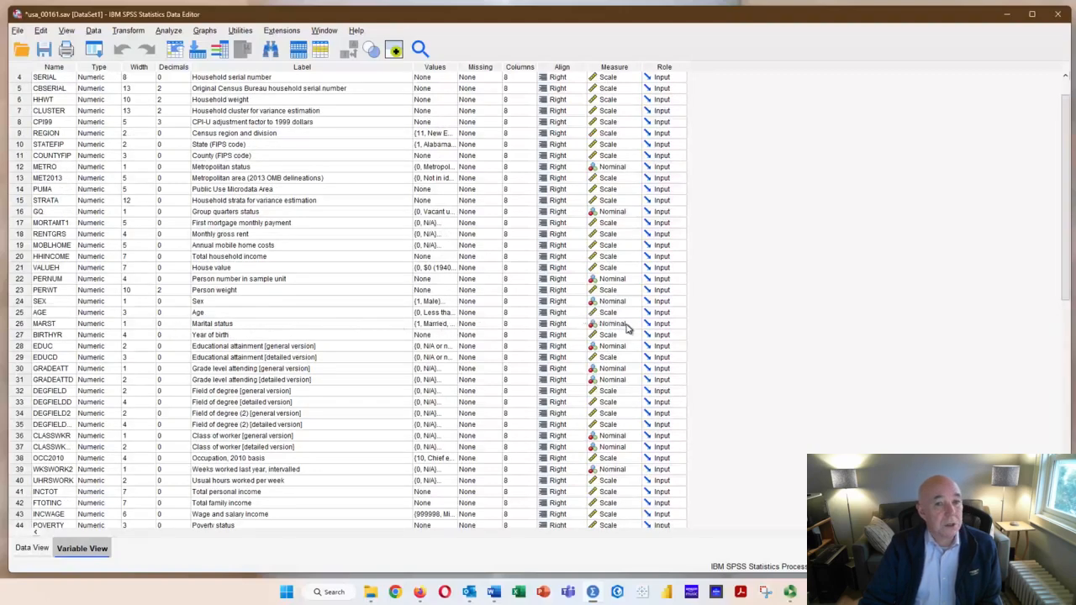
{"action": "left_click", "coordinate": [442, 326]}
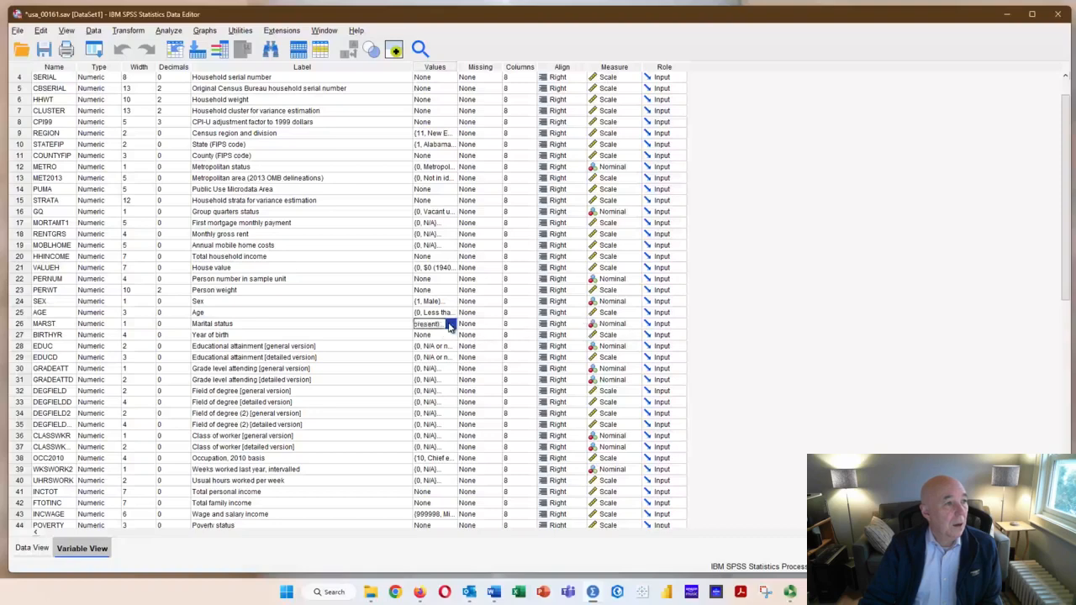
{"action": "left_click", "coordinate": [450, 325]}
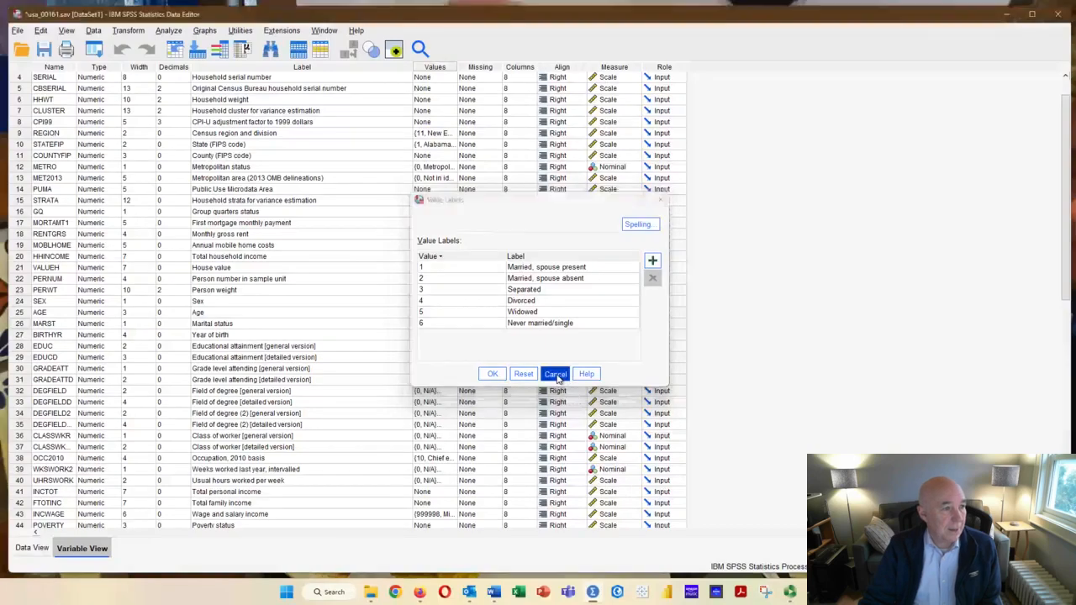
{"action": "left_click", "coordinate": [555, 374]}
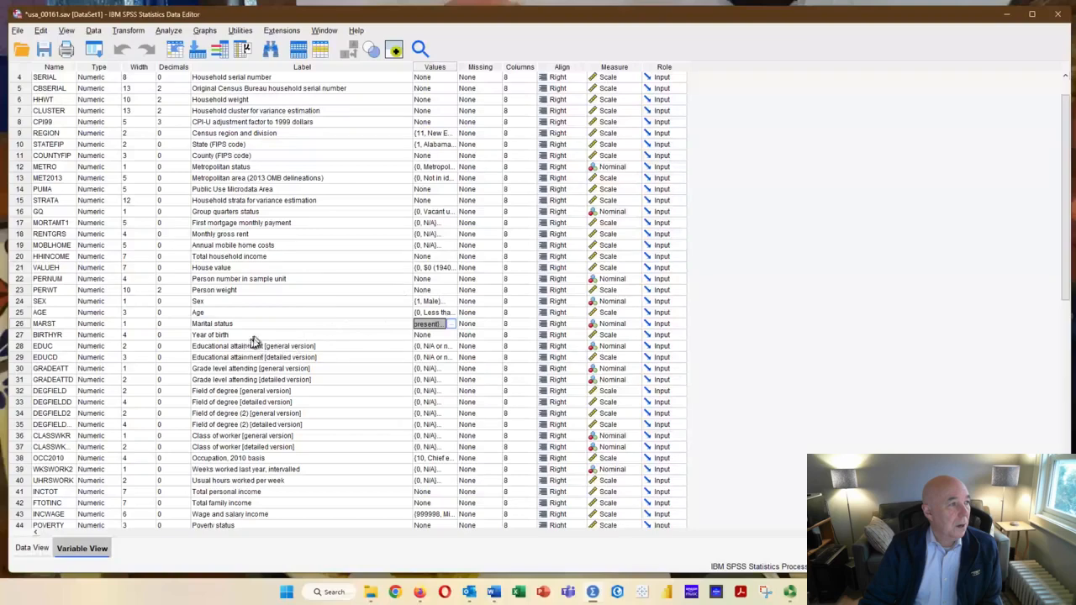
- Inspect the value labels of the SEX variable without changing them
{"action": "left_click", "coordinate": [430, 301]}
{"action": "left_click", "coordinate": [452, 301]}
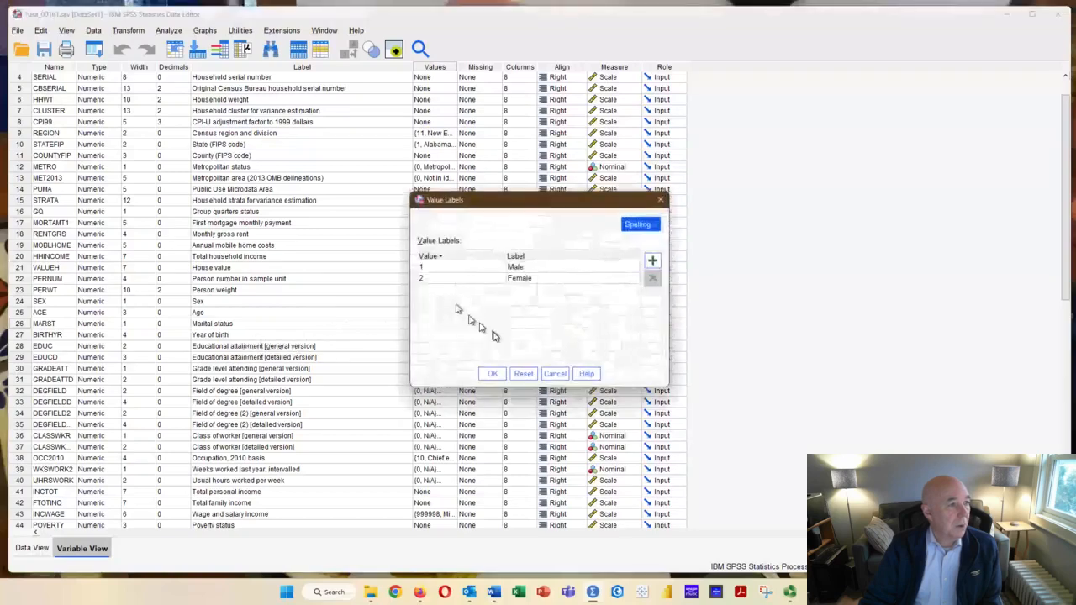
{"action": "left_click", "coordinate": [555, 373]}
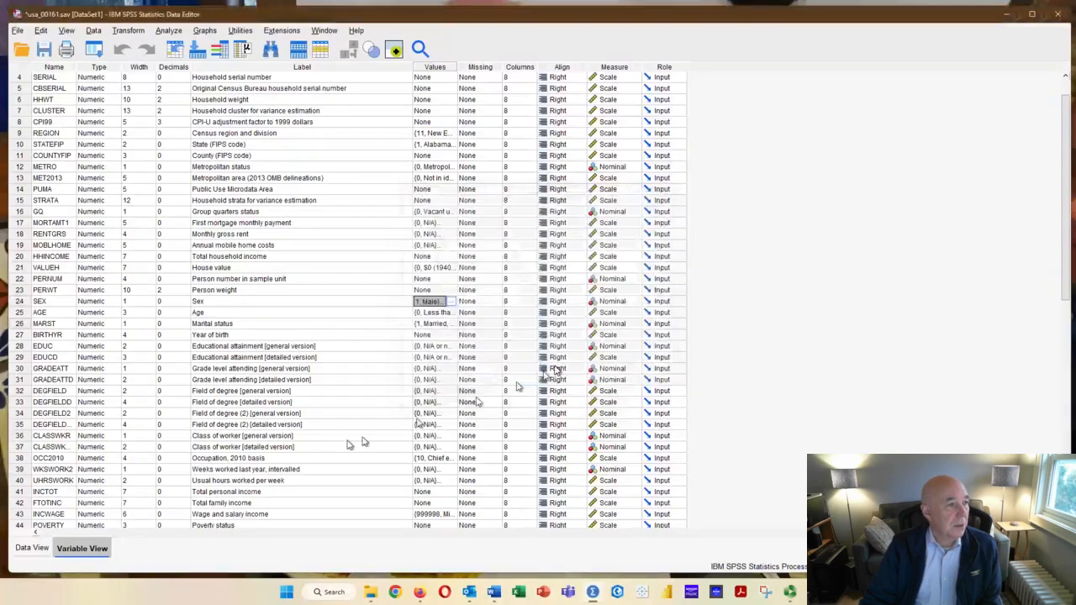
- Look through the value labels of the general field of degree variable DEGFIELD without changing them
{"action": "left_click", "coordinate": [435, 392]}
{"action": "left_click", "coordinate": [451, 392]}
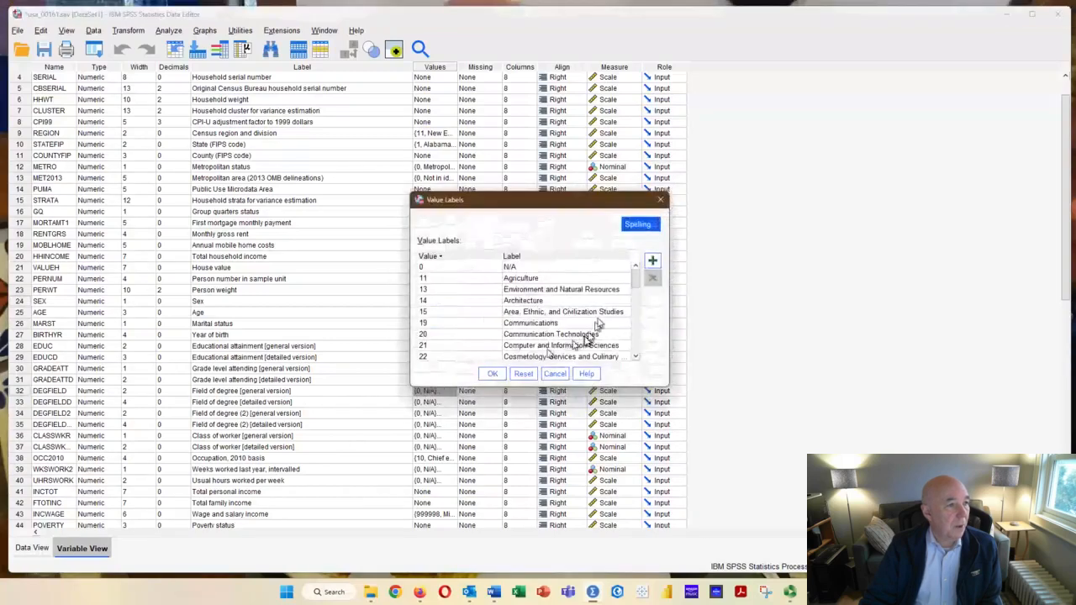
{"action": "scroll", "coordinate": [638, 277], "scroll_direction": "down", "scroll_amount": 10}
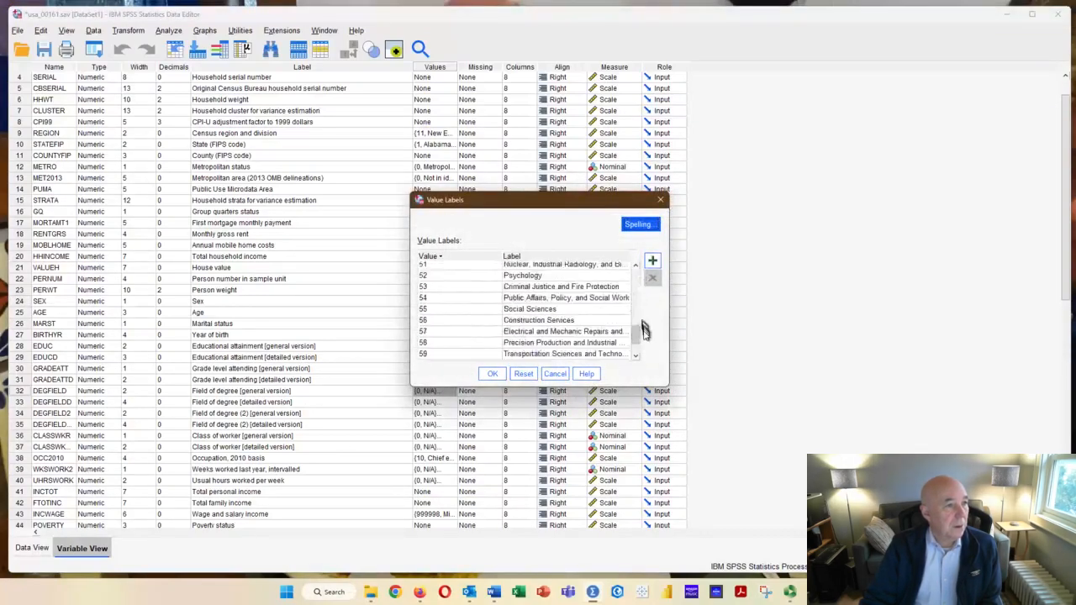
{"action": "left_click", "coordinate": [551, 375]}
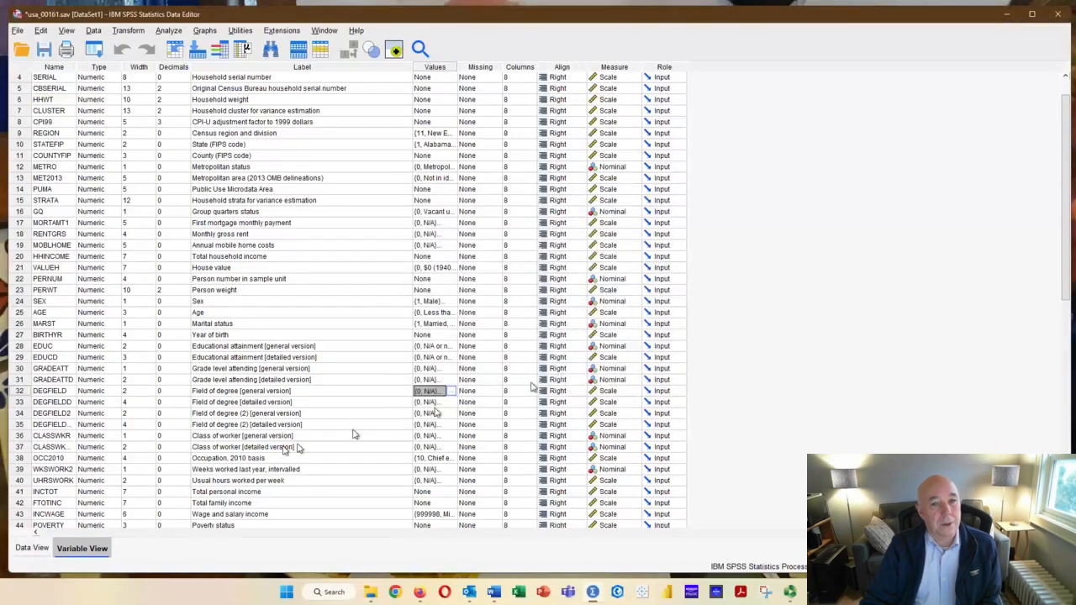
- Sort the data rows by total household income (HHINCOME) in ascending and finally descending order, examining the extreme values
{"action": "left_click", "coordinate": [31, 549]}
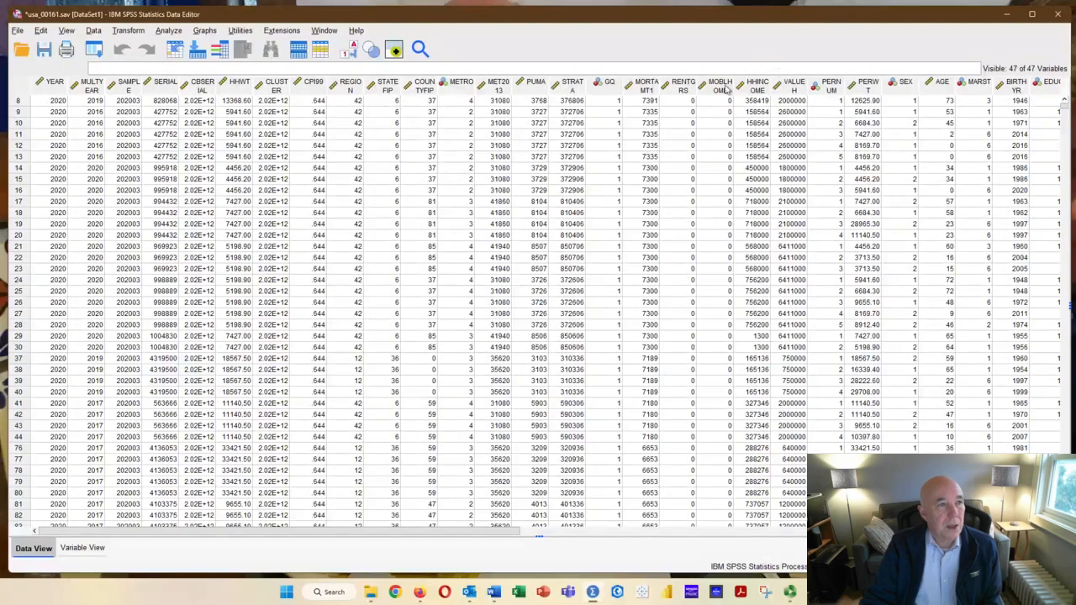
{"action": "right_click", "coordinate": [755, 87]}
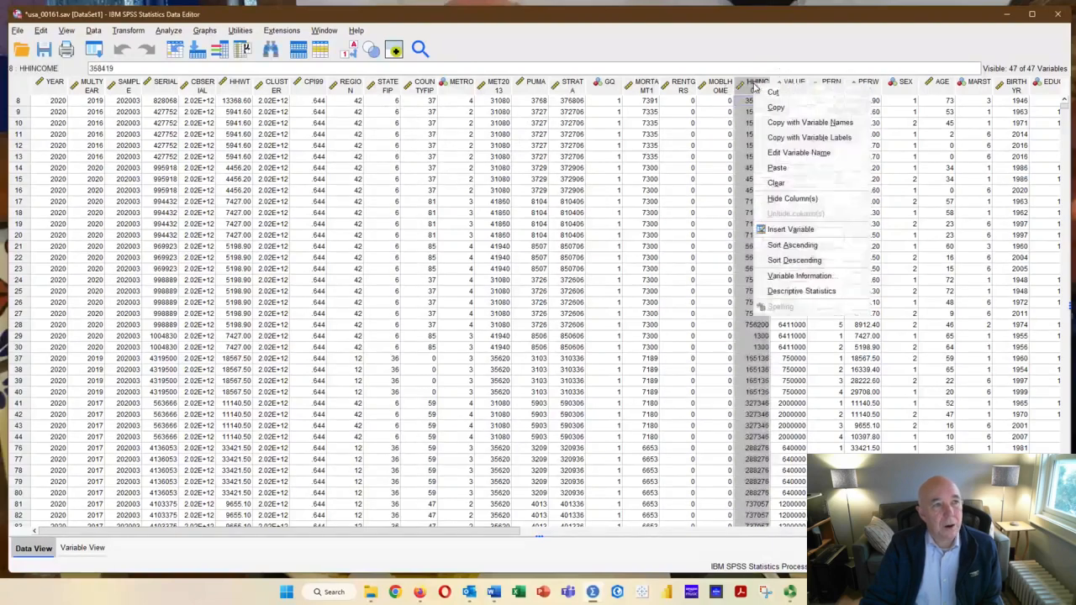
{"action": "left_click", "coordinate": [793, 244]}
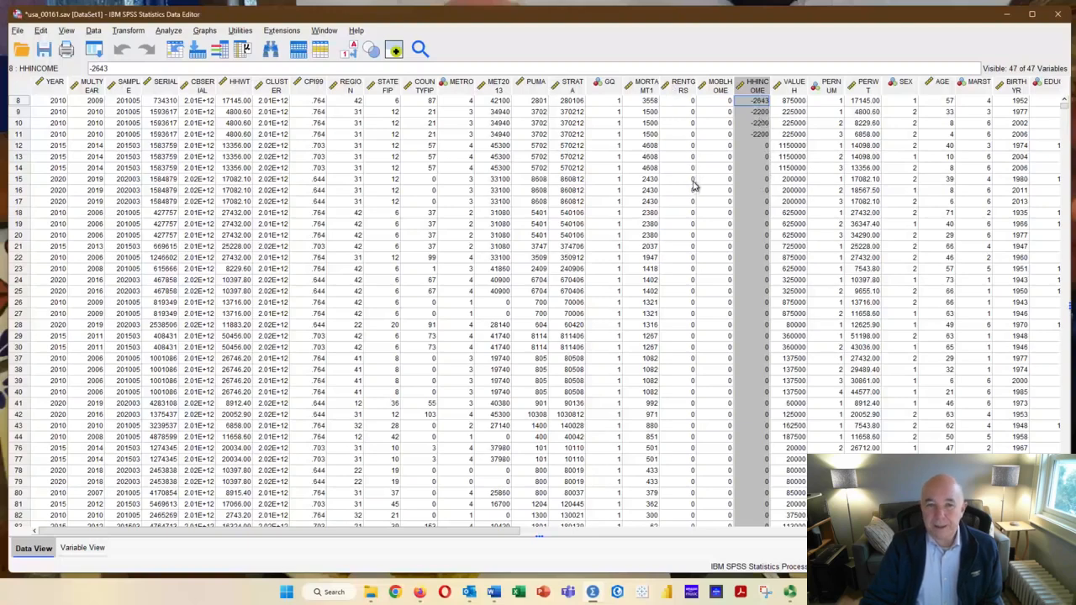
{"action": "right_click", "coordinate": [757, 88]}
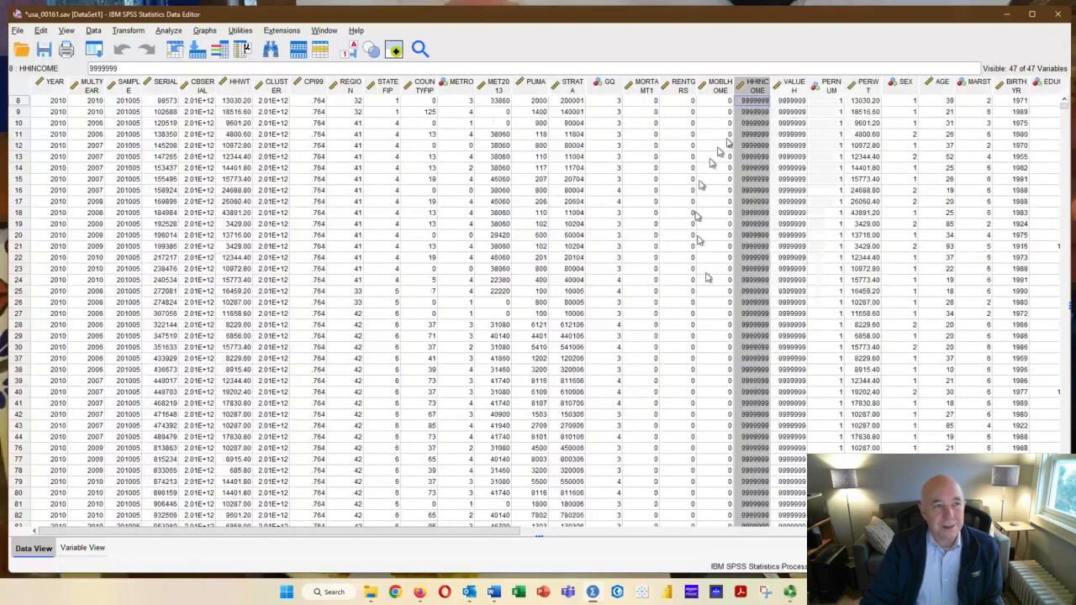
{"action": "scroll", "coordinate": [755, 438], "scroll_direction": "down", "scroll_amount": 4}
{"action": "scroll", "coordinate": [755, 438], "scroll_direction": "down", "scroll_amount": 3}
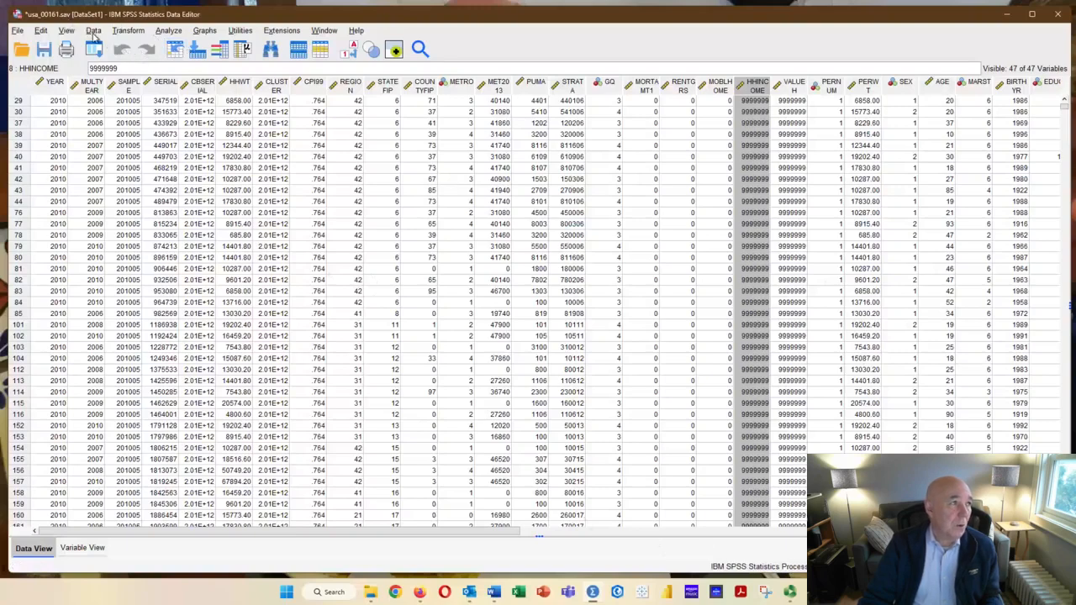
- Set up an Explore analysis of descriptive statistics with Total household income [HHINCOME] as the dependent variable
{"action": "left_click", "coordinate": [166, 30]}
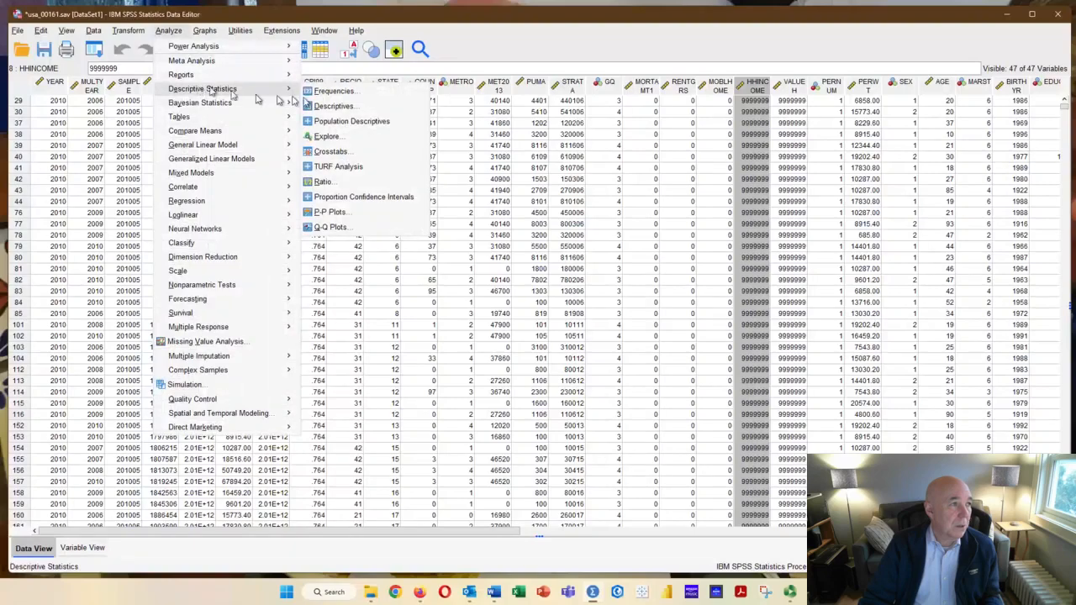
{"action": "mouse_move", "coordinate": [261, 91]}
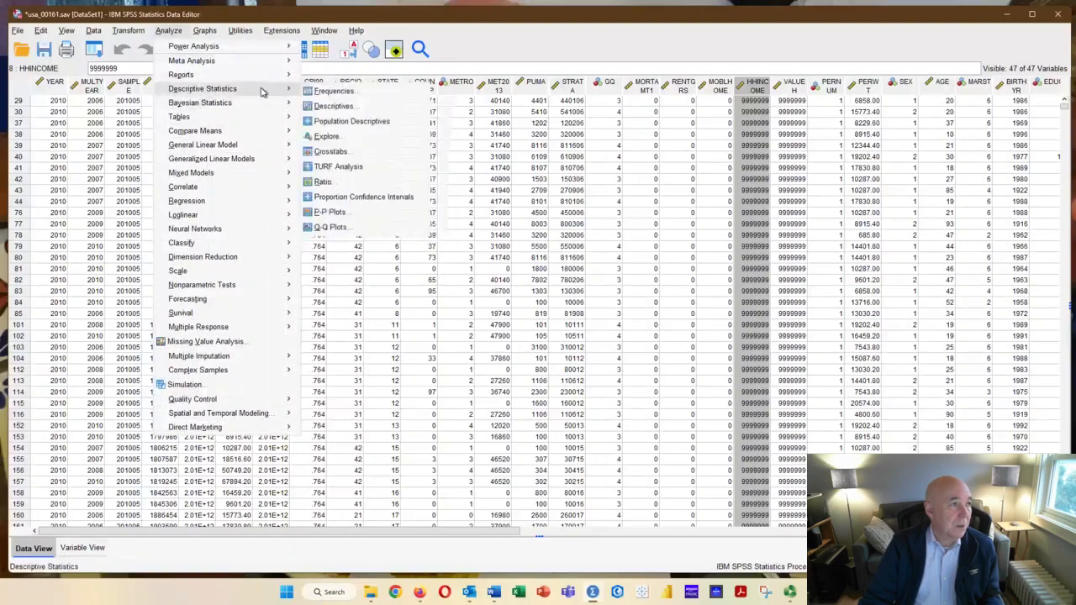
{"action": "left_click", "coordinate": [327, 137]}
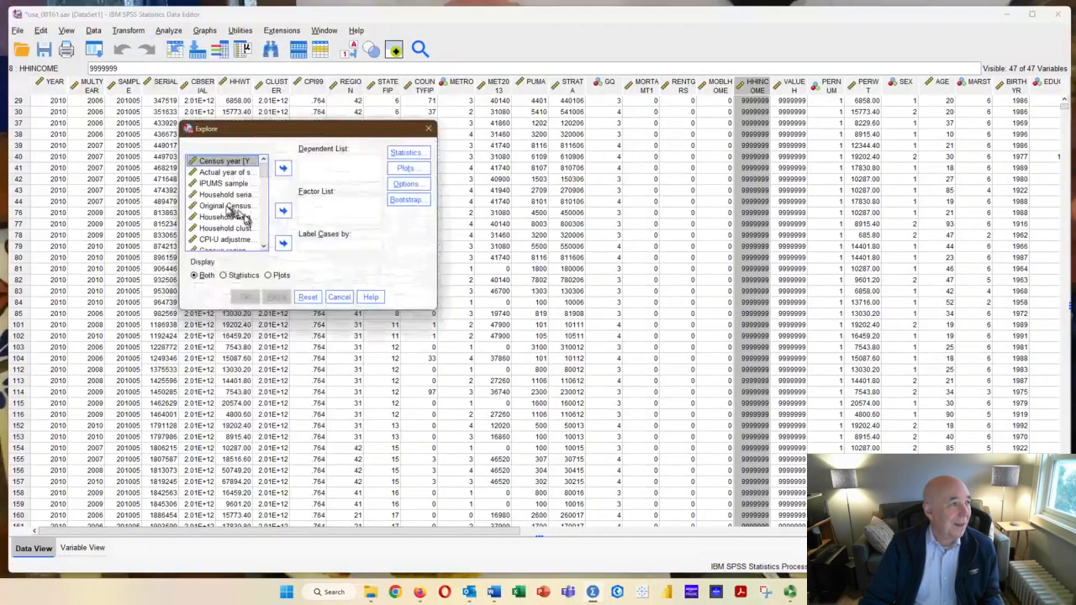
{"action": "scroll", "coordinate": [233, 214], "scroll_direction": "down", "scroll_amount": 1}
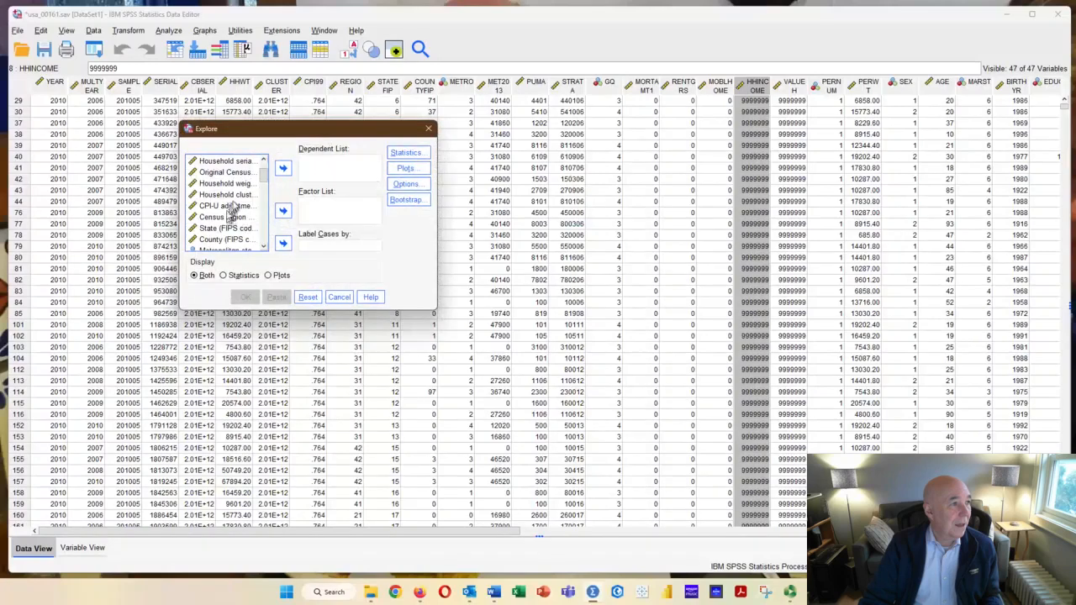
{"action": "left_click_drag", "start_coordinate": [178, 182], "coordinate": [32, 182]}
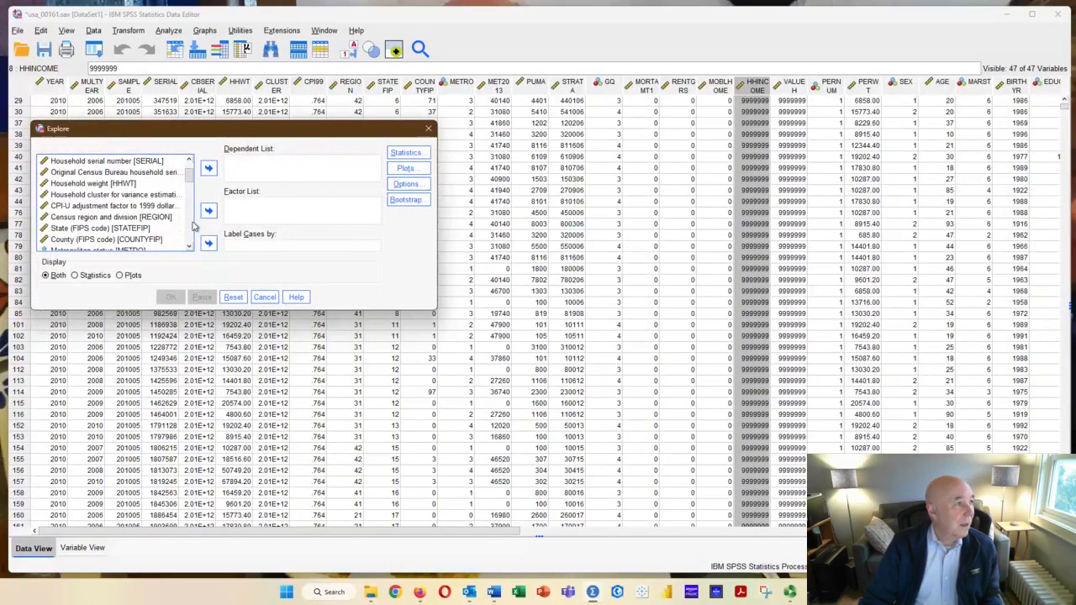
{"action": "scroll", "coordinate": [193, 225], "scroll_direction": "down", "scroll_amount": 3}
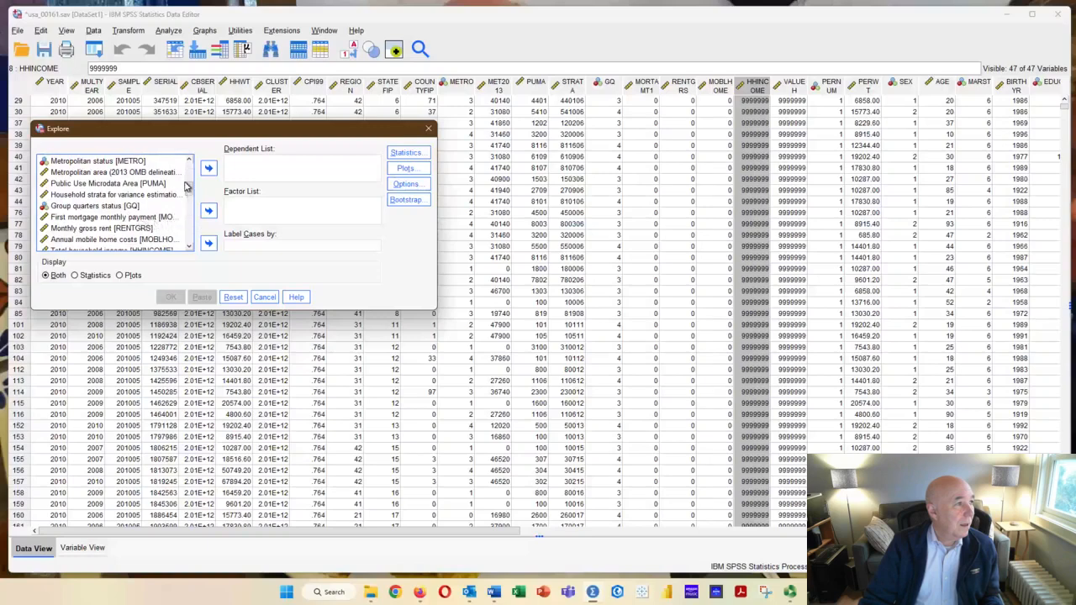
{"action": "scroll", "coordinate": [190, 195], "scroll_direction": "down", "scroll_amount": 3}
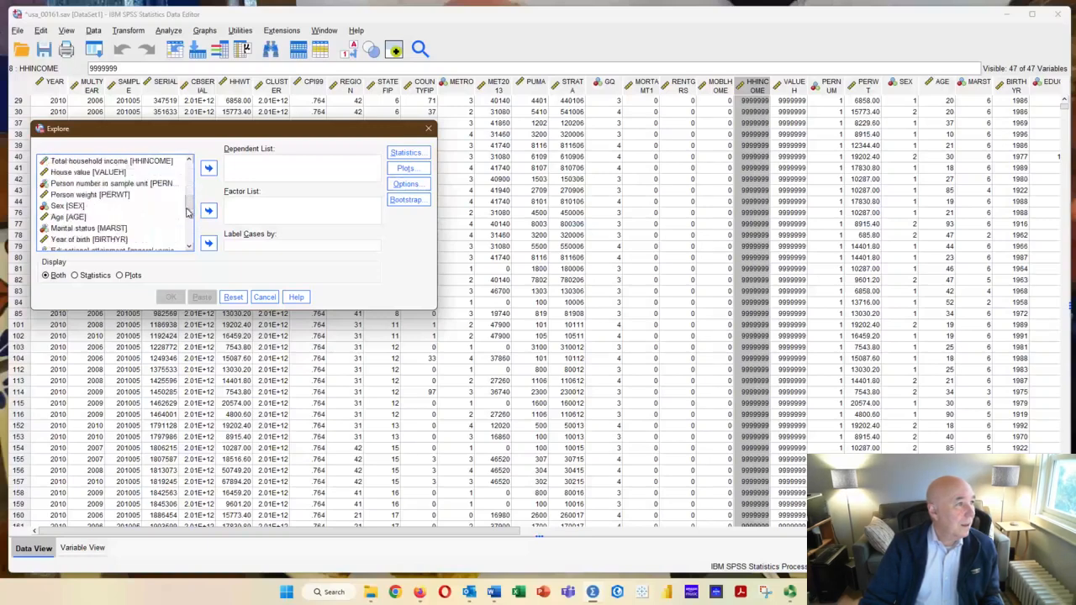
{"action": "left_click", "coordinate": [126, 161]}
{"action": "left_click", "coordinate": [208, 169]}
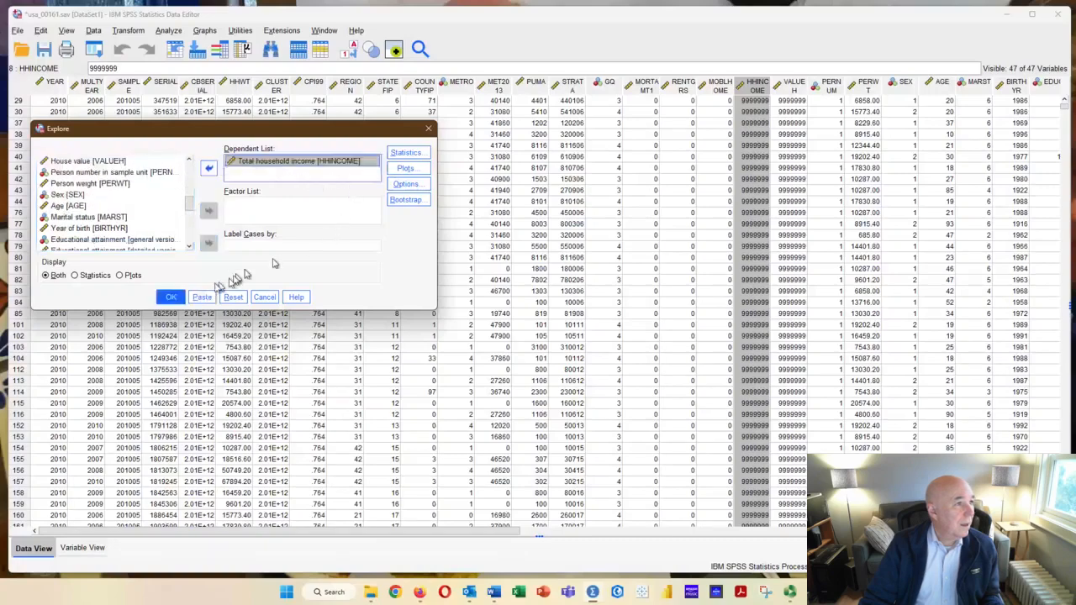
- Run the Explore analysis, review the household income descriptives, and close the output without saving it
{"action": "left_click", "coordinate": [171, 297]}
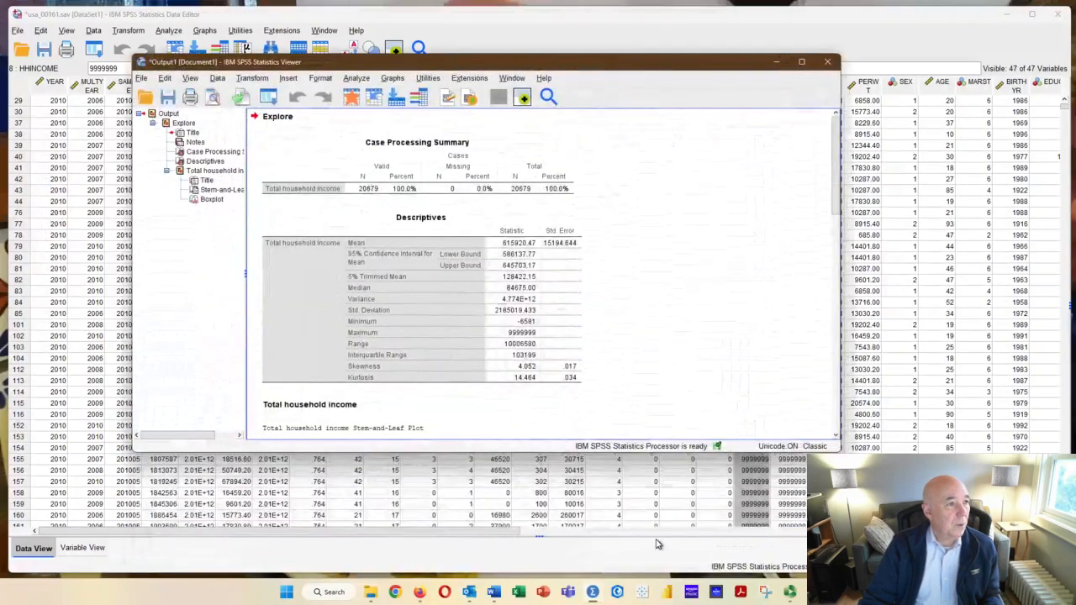
{"action": "left_click", "coordinate": [471, 380]}
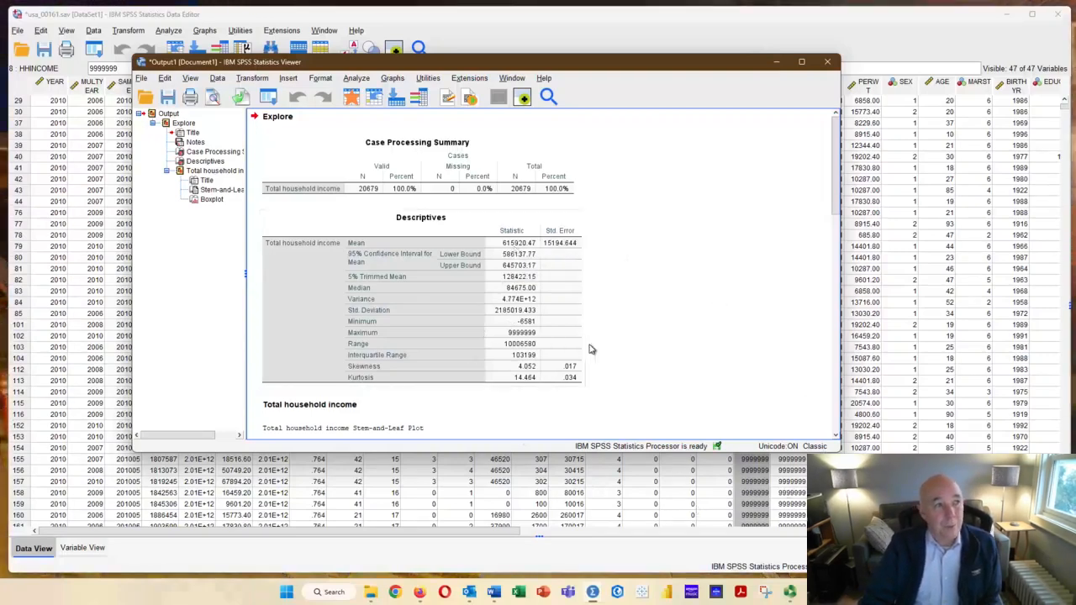
{"action": "left_click", "coordinate": [827, 64]}
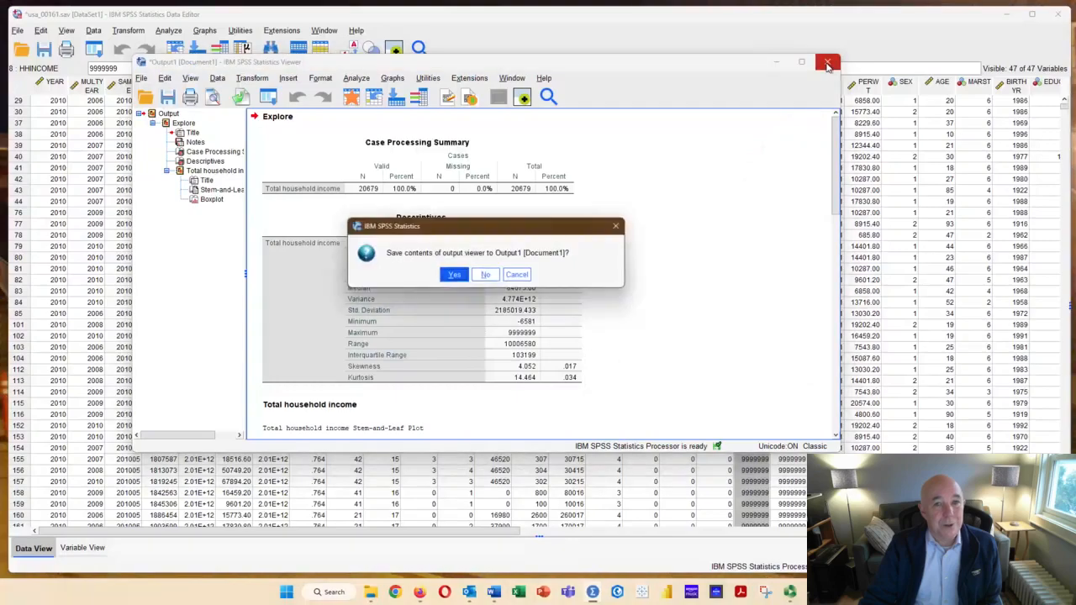
{"action": "left_click", "coordinate": [481, 276]}
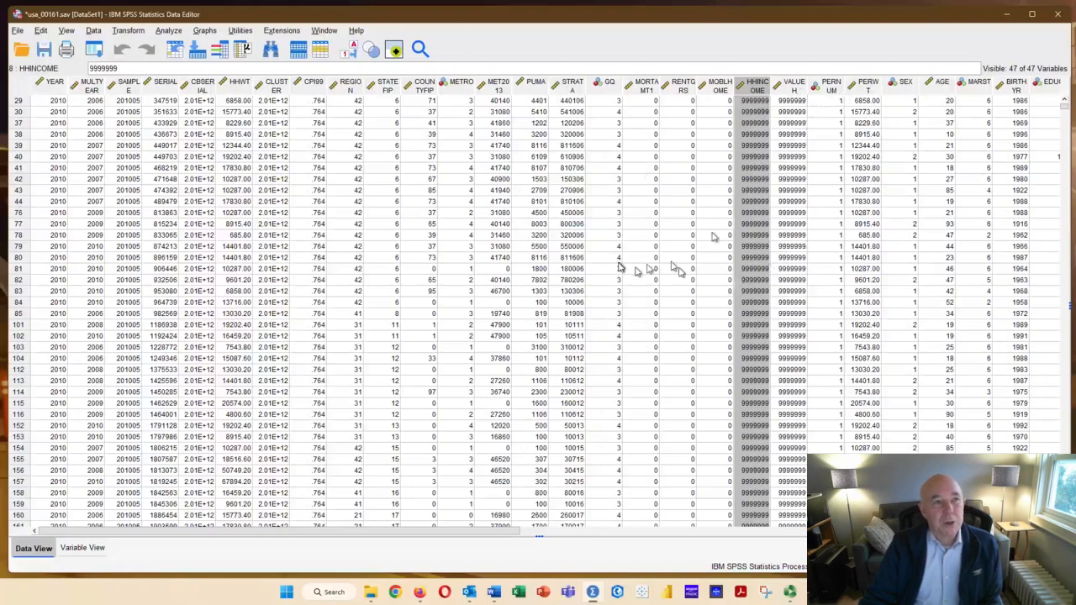
- Reopen the Select Cases condition, enclose YEAR = 2020 in parentheses, append an & operator, and widen the dialog to show full variable names
{"action": "left_click", "coordinate": [99, 32]}
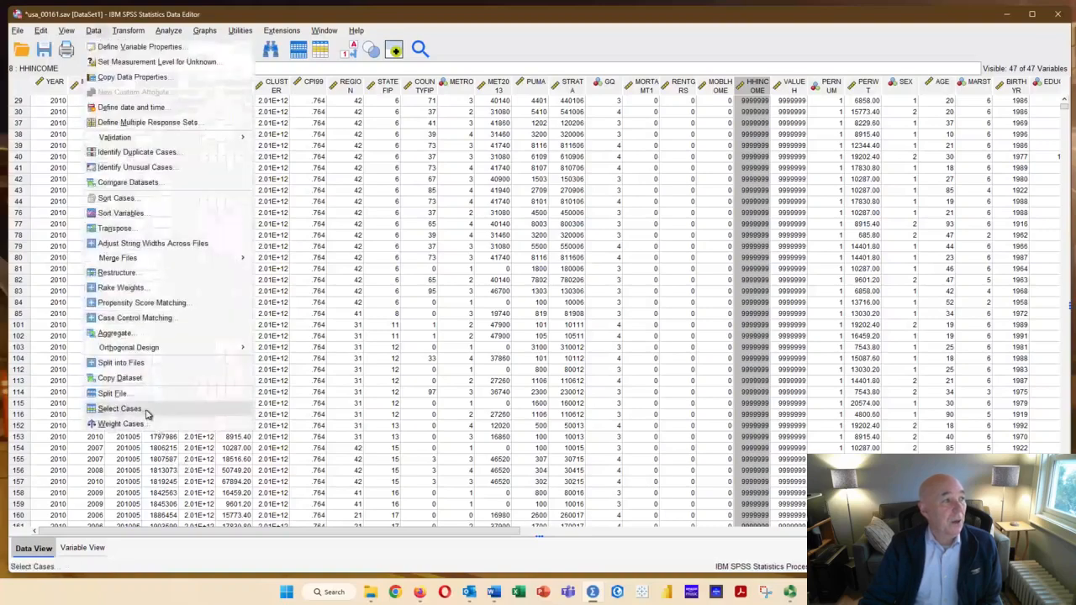
{"action": "left_click", "coordinate": [120, 410]}
{"action": "left_click", "coordinate": [454, 138]}
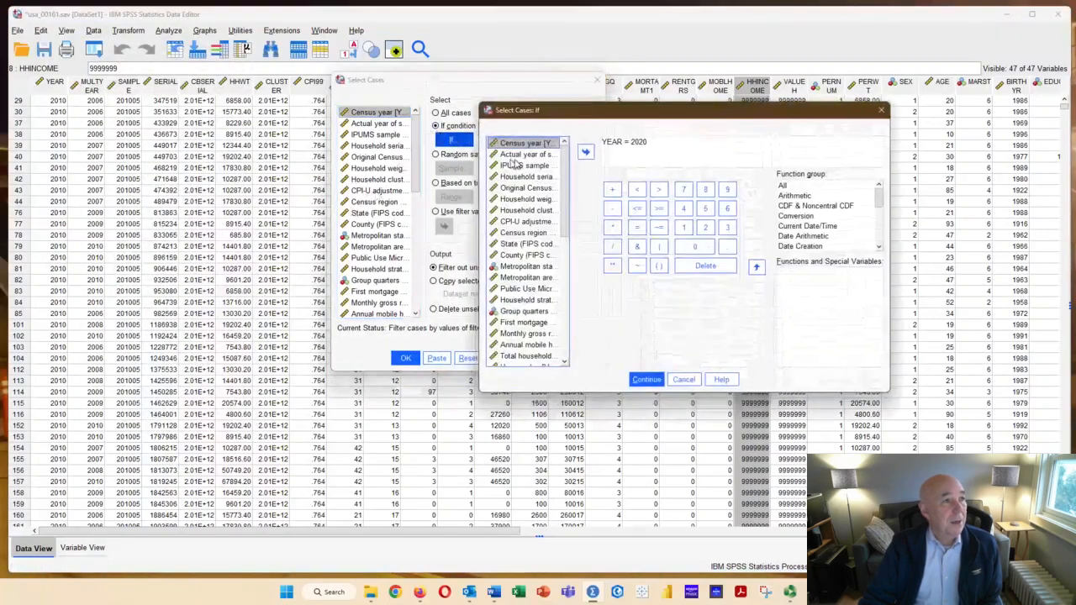
{"action": "left_click", "coordinate": [658, 140]}
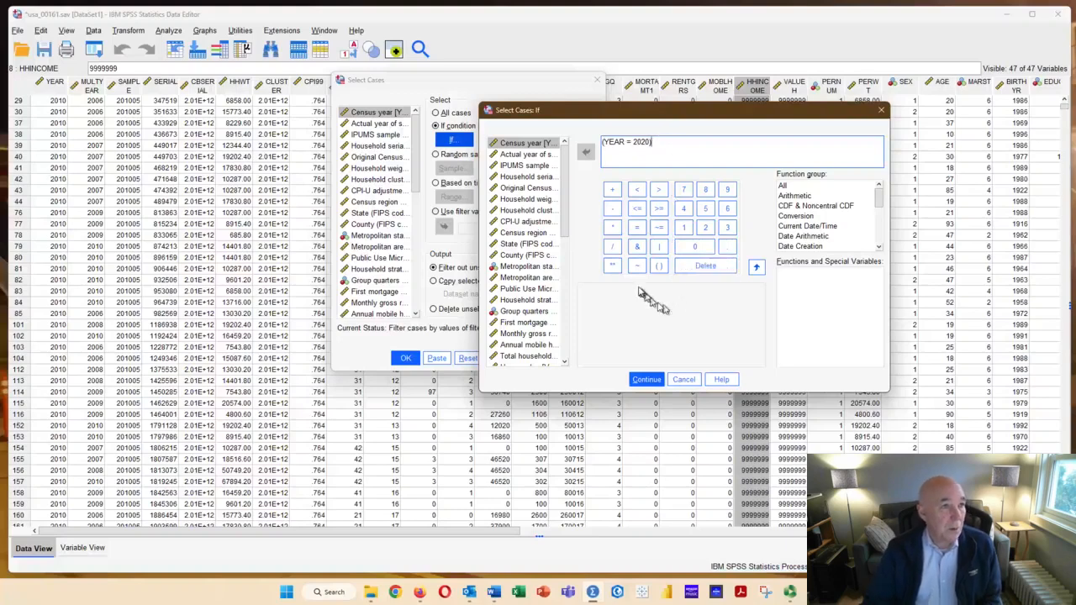
{"action": "left_click", "coordinate": [637, 247]}
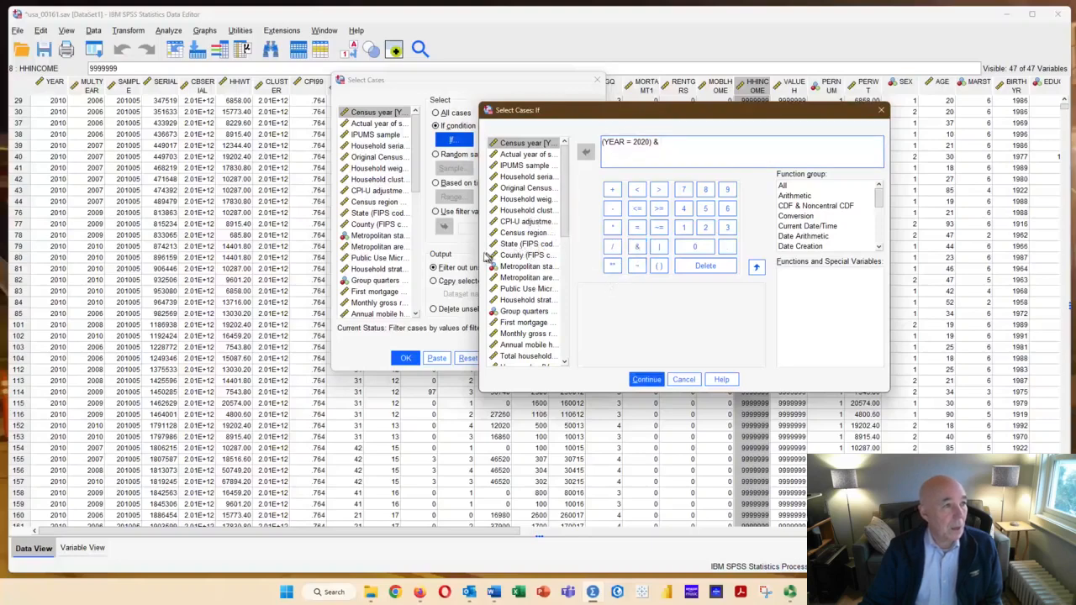
{"action": "left_click_drag", "start_coordinate": [475, 253], "coordinate": [72, 252]}
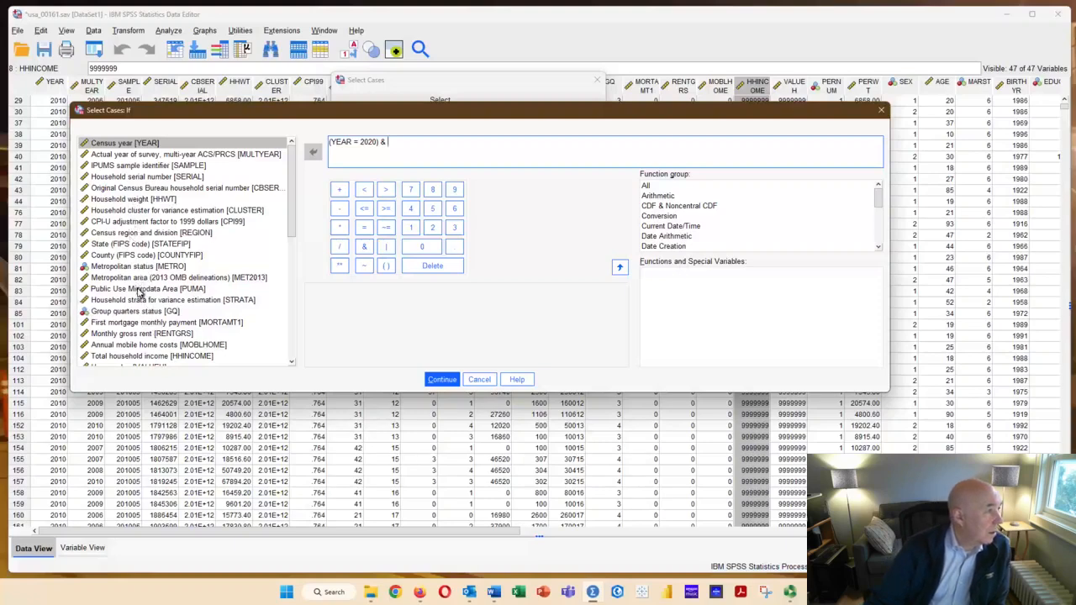
- Add the parenthesised household income condition (HHINCOME > 0 & HHINCOME < 9999990) to the case selection expression
{"action": "left_click", "coordinate": [252, 356]}
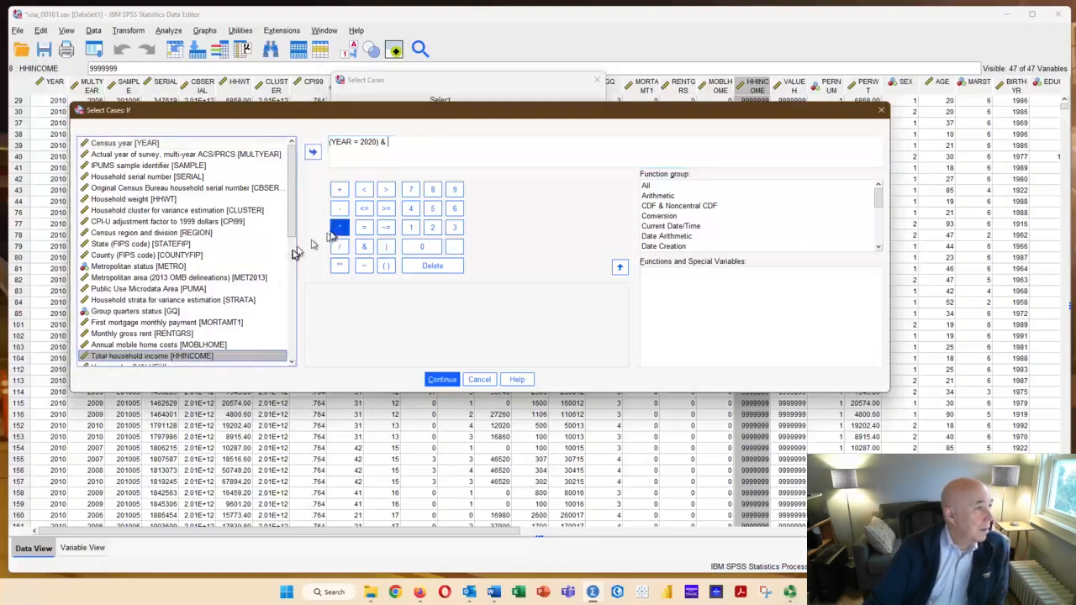
{"action": "left_click", "coordinate": [386, 267]}
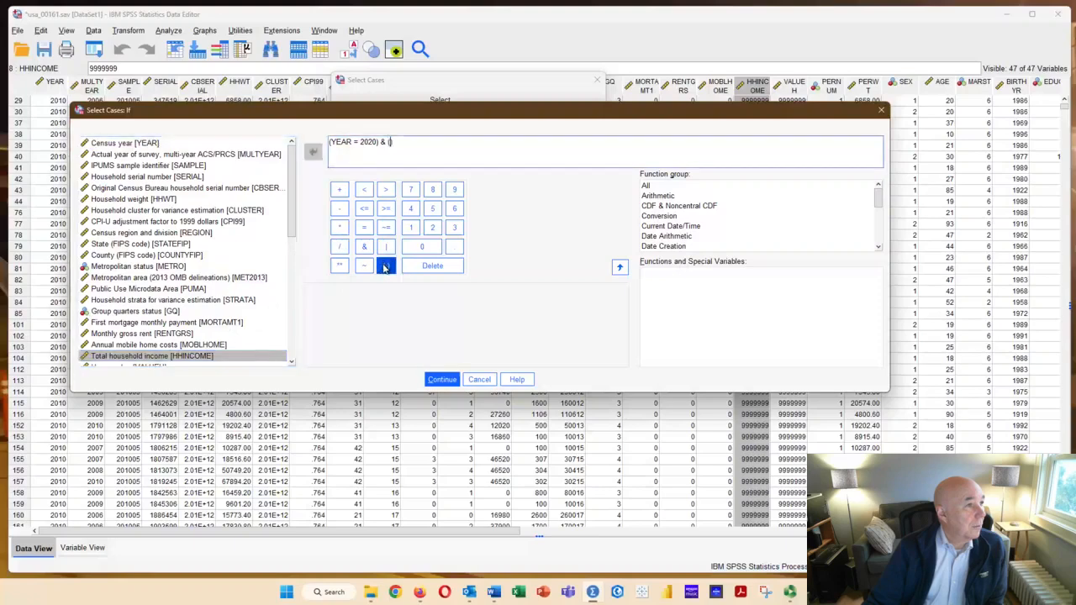
{"action": "double_click", "coordinate": [131, 360]}
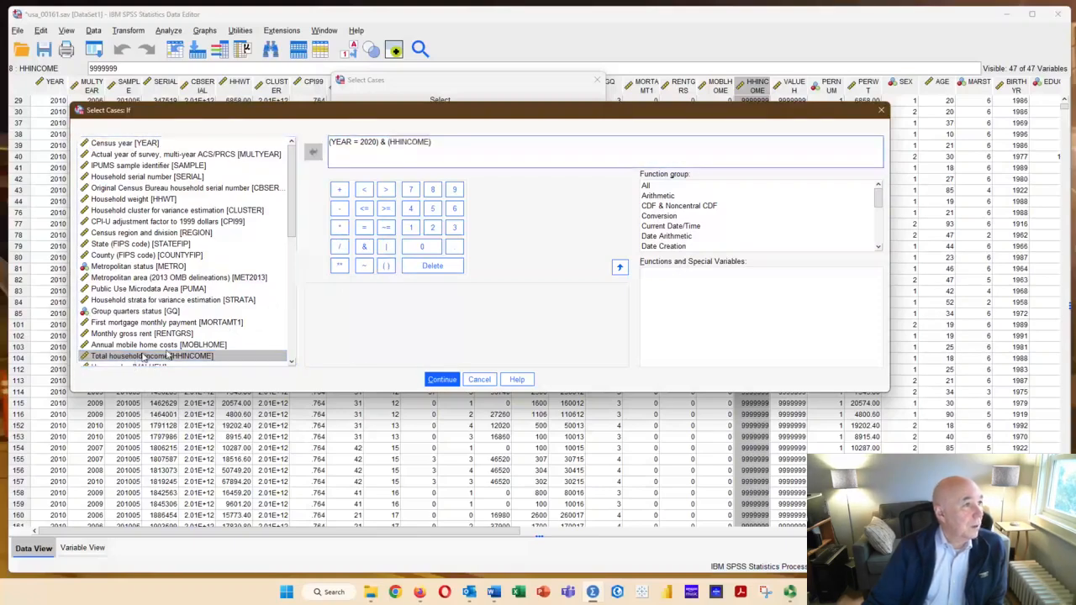
{"action": "left_click", "coordinate": [387, 190]}
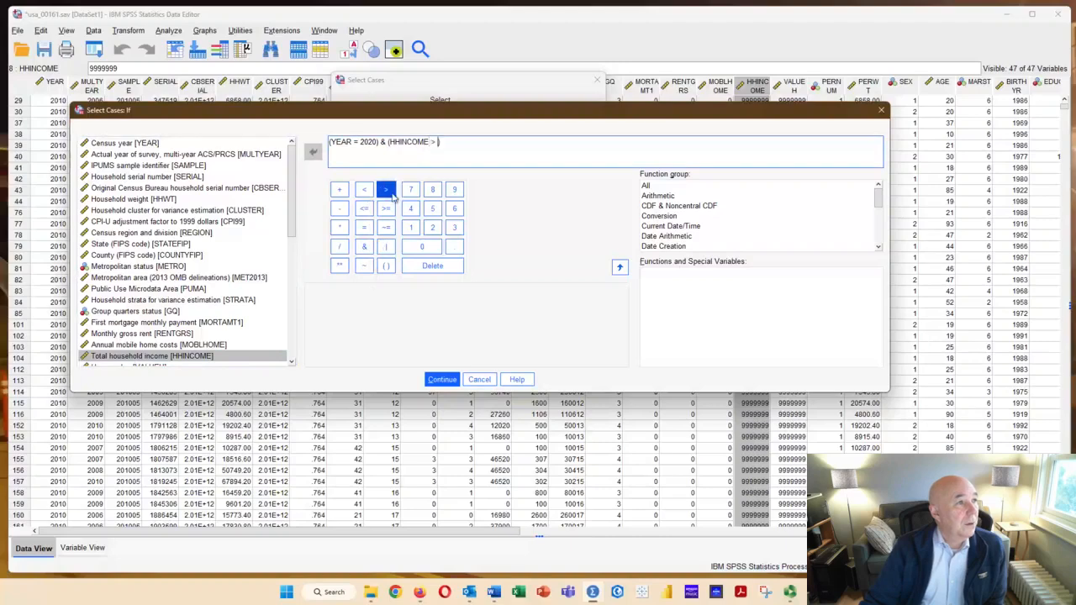
{"action": "left_click", "coordinate": [365, 246]}
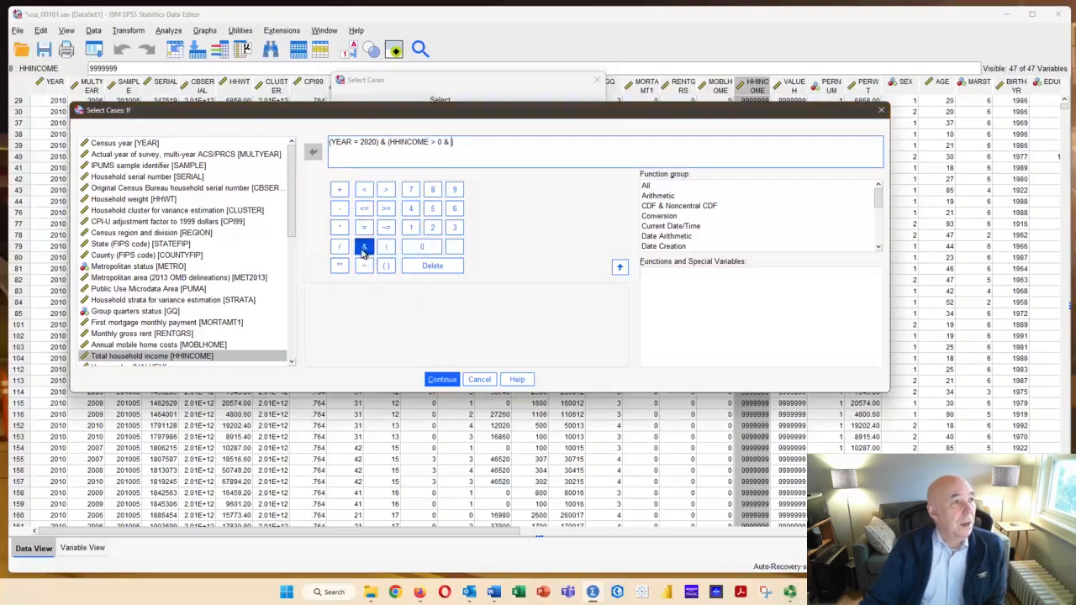
{"action": "double_click", "coordinate": [145, 351]}
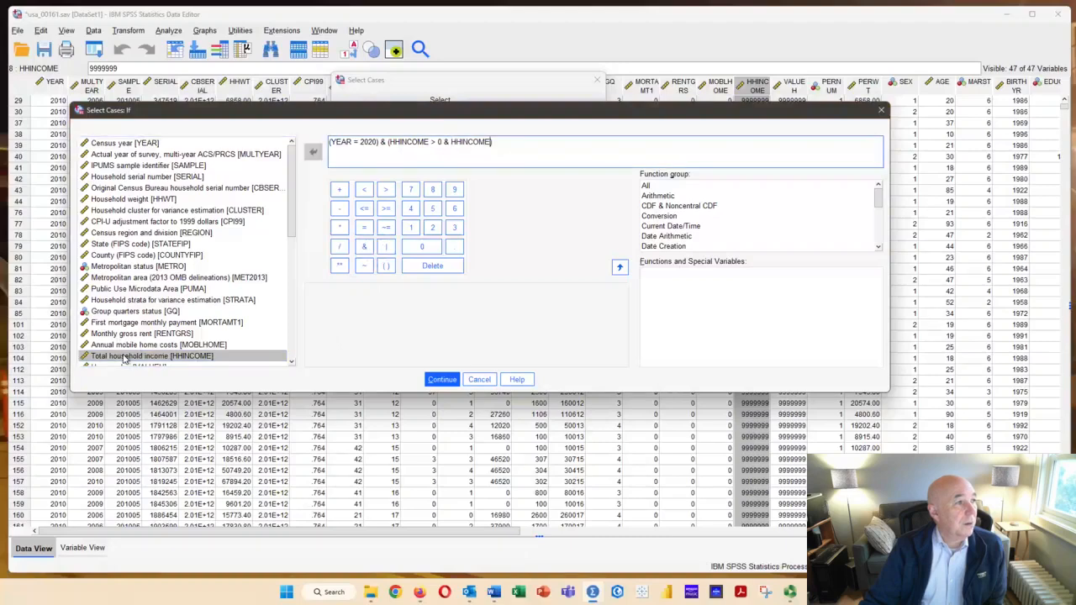
{"action": "left_click", "coordinate": [364, 190]}
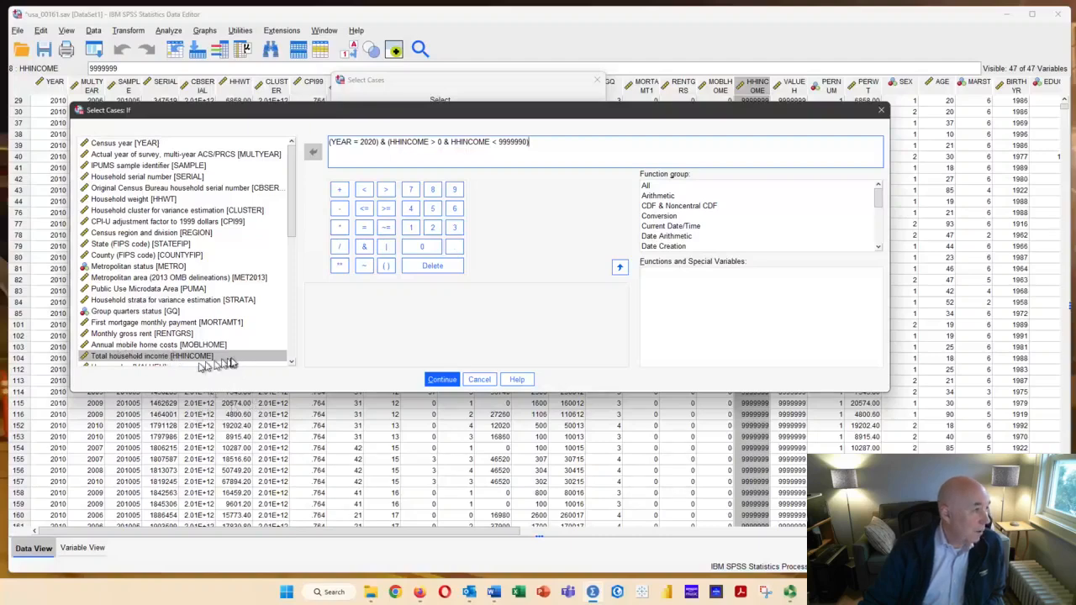
- Append an & operator and a parenthesised house value condition, VALUEH > 0, to the case selection expression
{"action": "left_click", "coordinate": [292, 362]}
{"action": "left_click", "coordinate": [291, 362]}
{"action": "left_click", "coordinate": [292, 362]}
{"action": "left_click", "coordinate": [106, 336]}
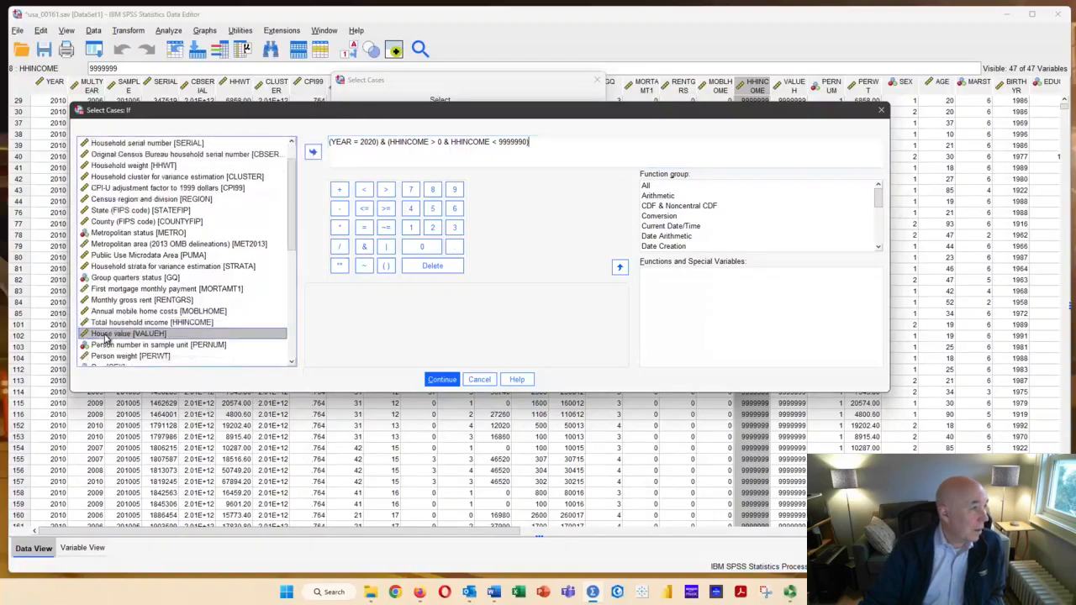
{"action": "left_click", "coordinate": [364, 246]}
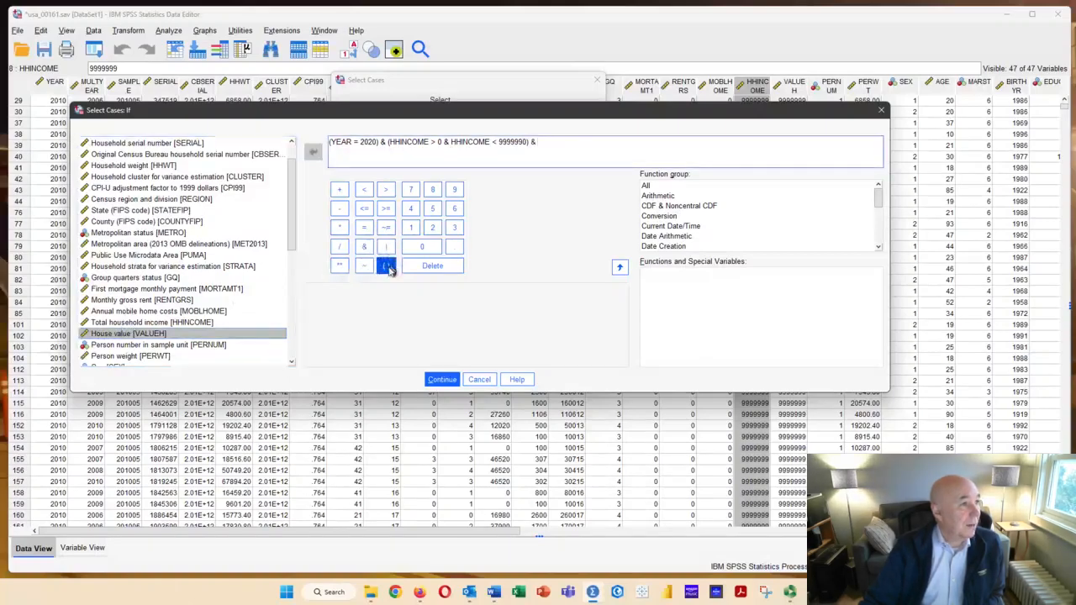
{"action": "left_click", "coordinate": [386, 266]}
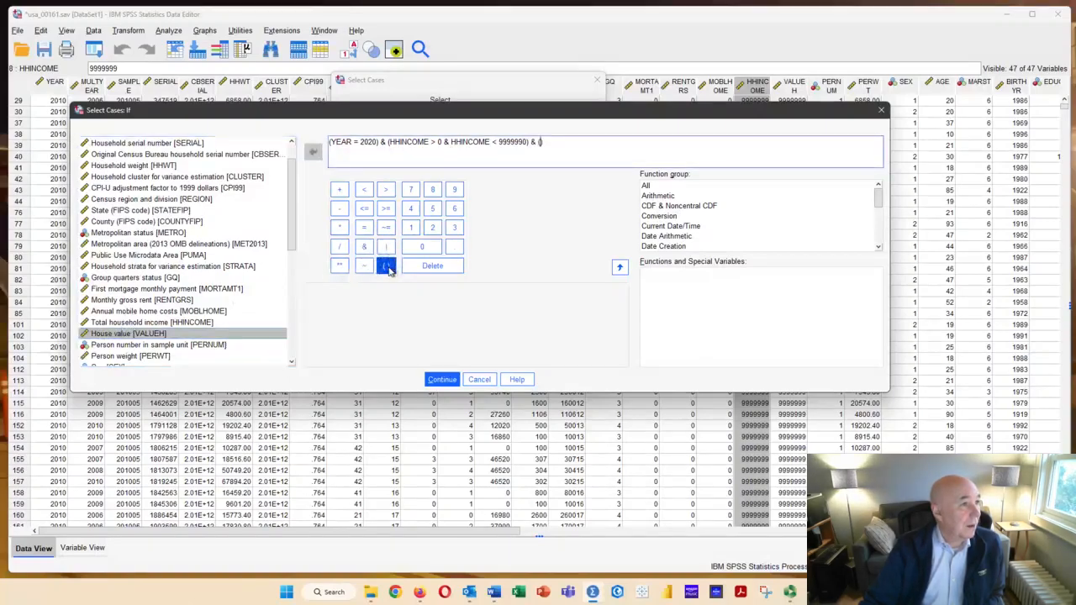
{"action": "double_click", "coordinate": [116, 336]}
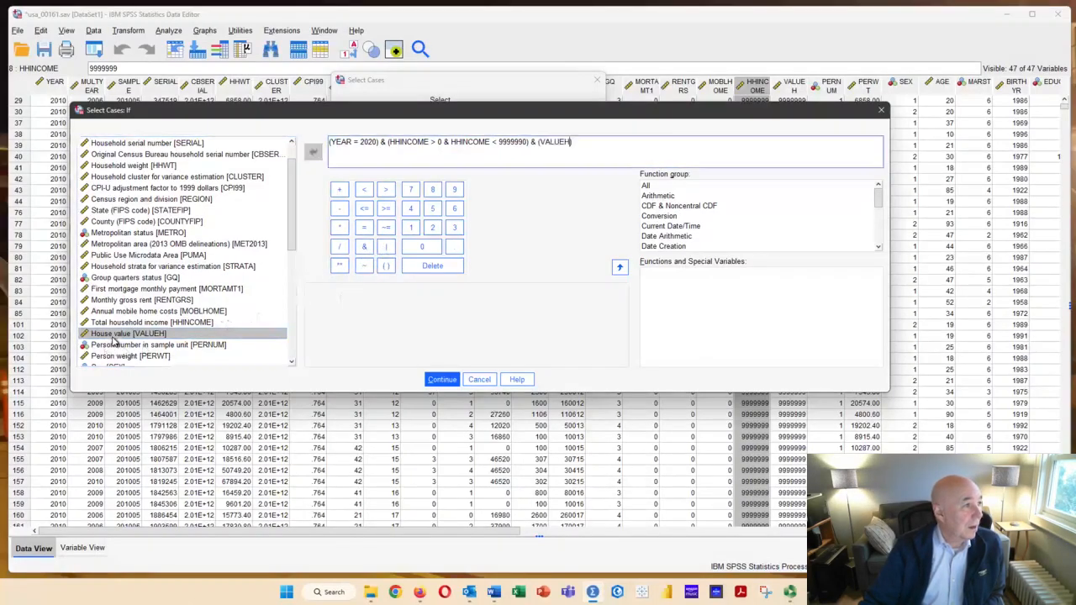
{"action": "left_click", "coordinate": [384, 193]}
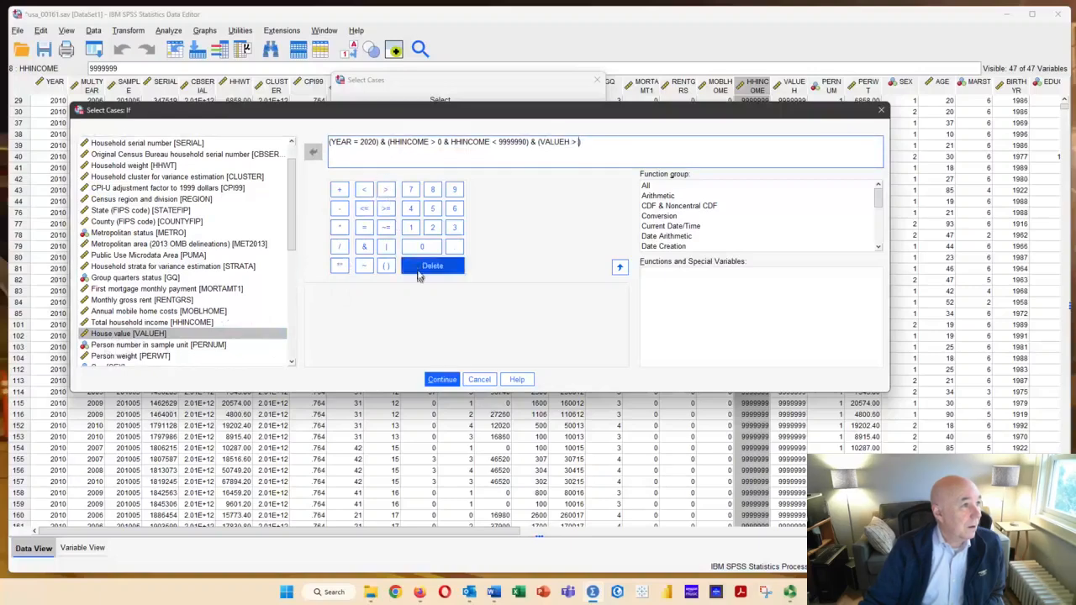
- Extend the house value condition inside its parentheses with & VALUEH < 9999990
{"action": "left_click", "coordinate": [364, 247]}
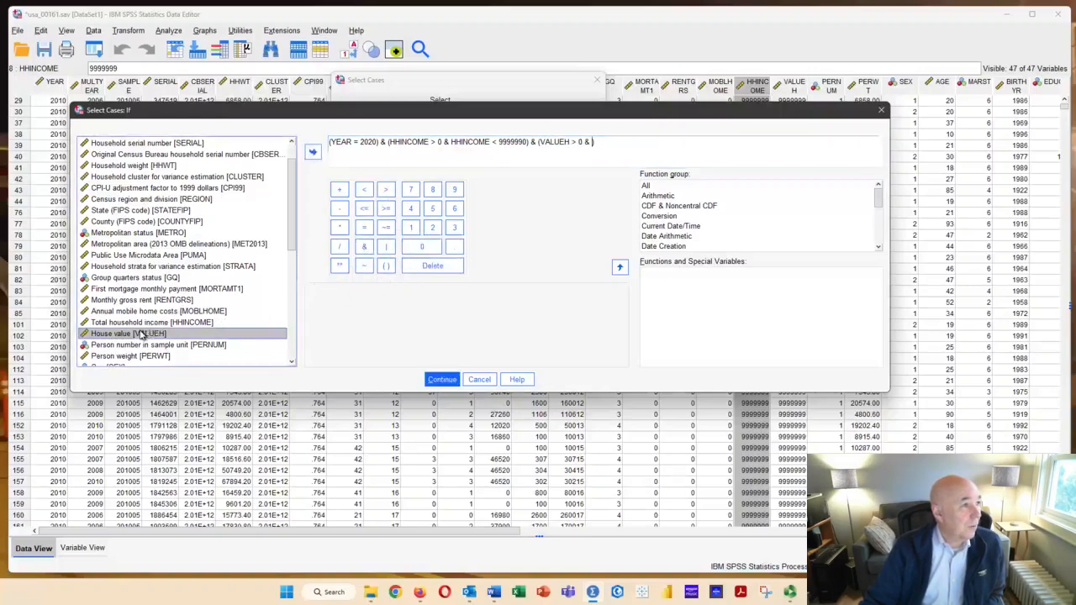
{"action": "double_click", "coordinate": [142, 334]}
{"action": "left_click", "coordinate": [364, 192]}
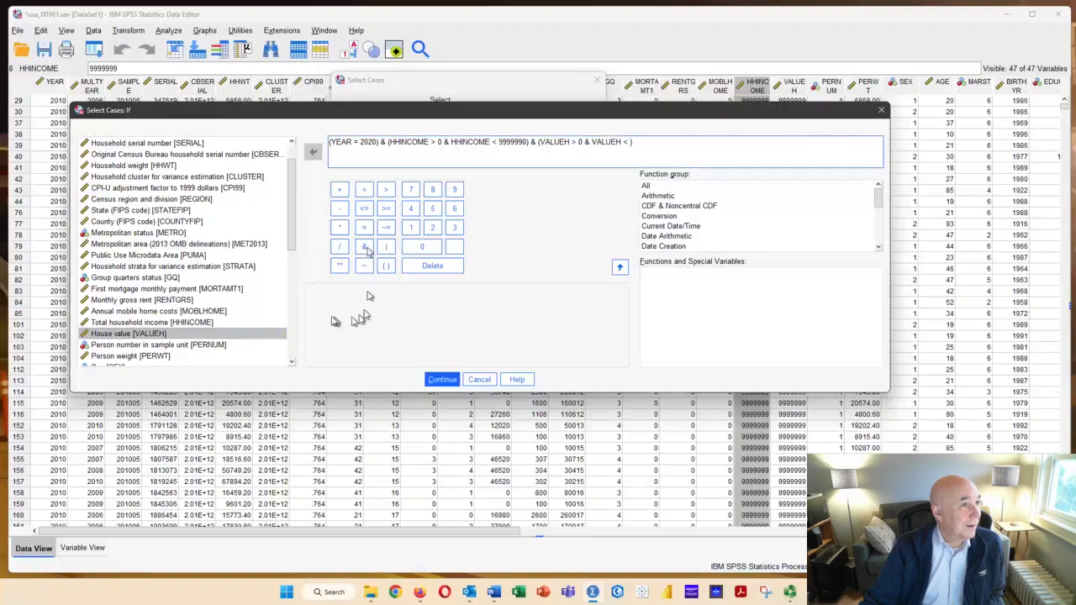
{"action": "left_click", "coordinate": [455, 196]}
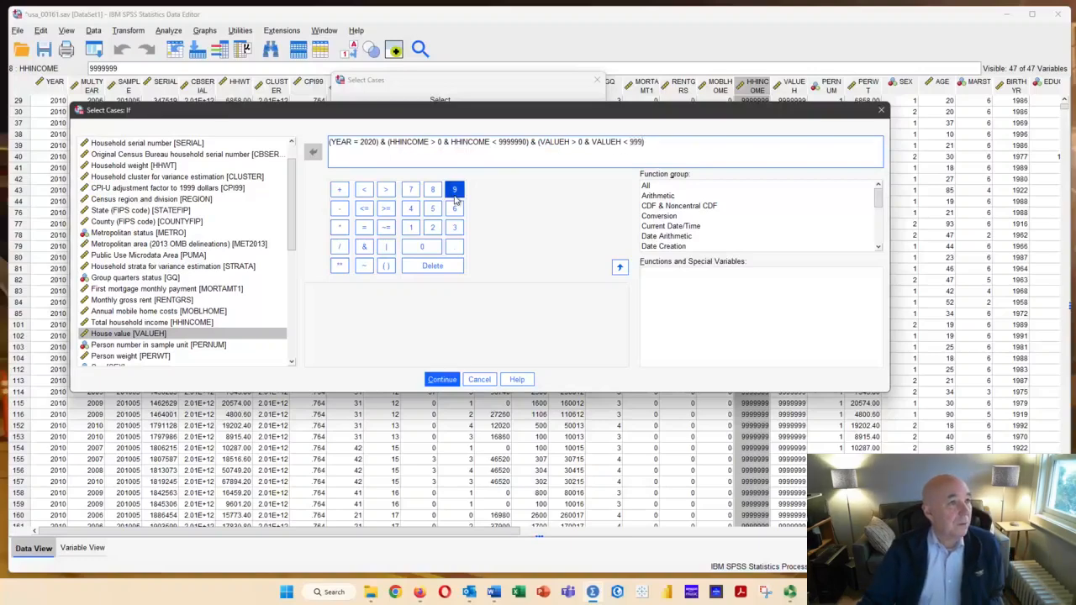
{"action": "left_click", "coordinate": [455, 191]}
{"action": "left_click", "coordinate": [455, 192]}
{"action": "left_click", "coordinate": [455, 191]}
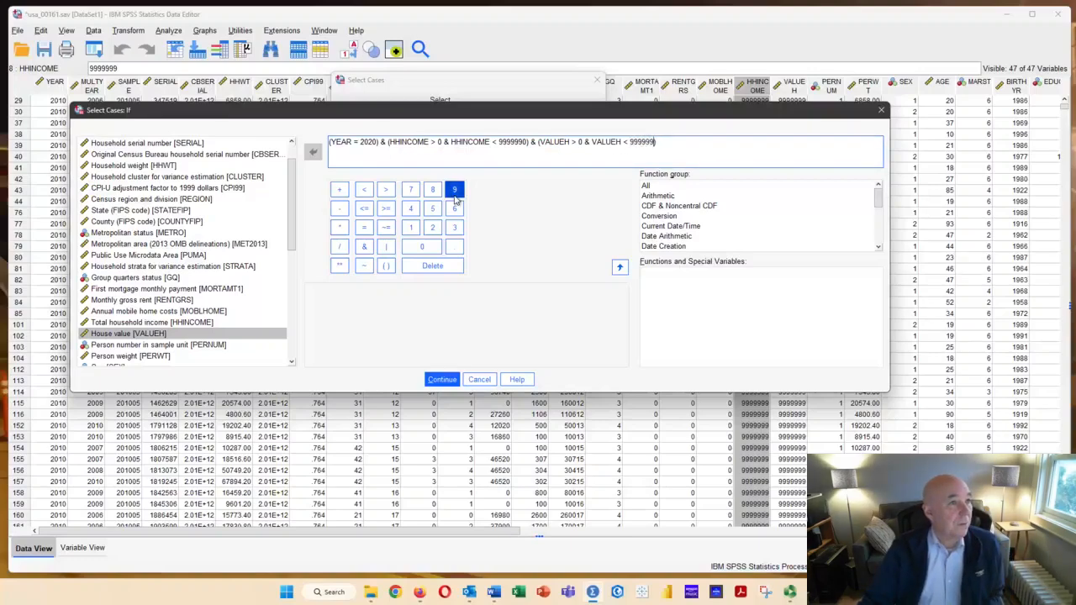
{"action": "left_click", "coordinate": [433, 251]}
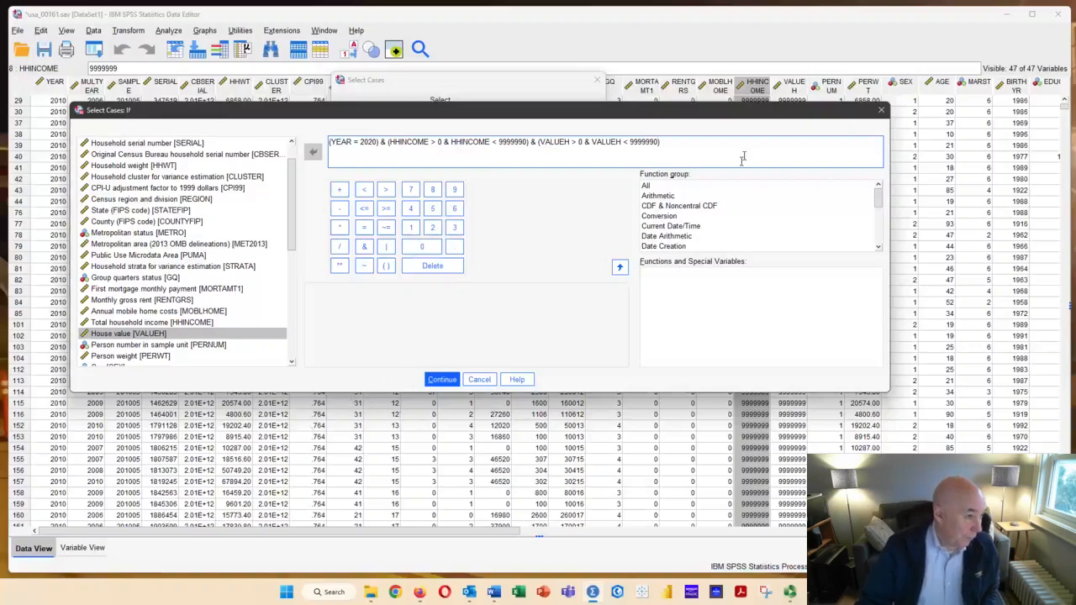
- Append & (MORTAMT1 > 0) for the first mortgage monthly payment and apply the completed case filter
{"action": "left_click", "coordinate": [364, 247]}
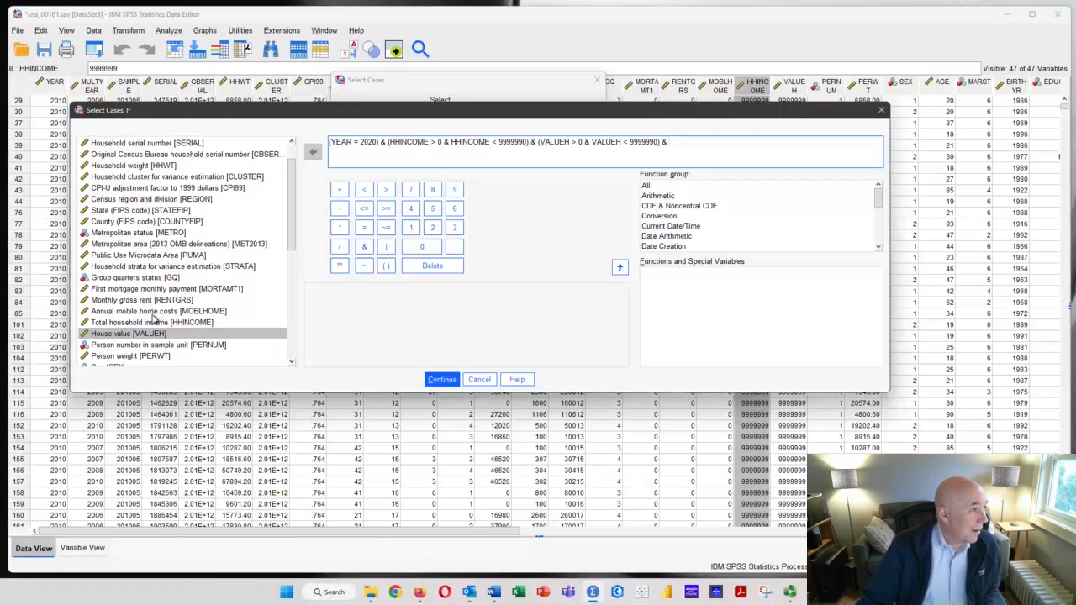
{"action": "left_click", "coordinate": [142, 289]}
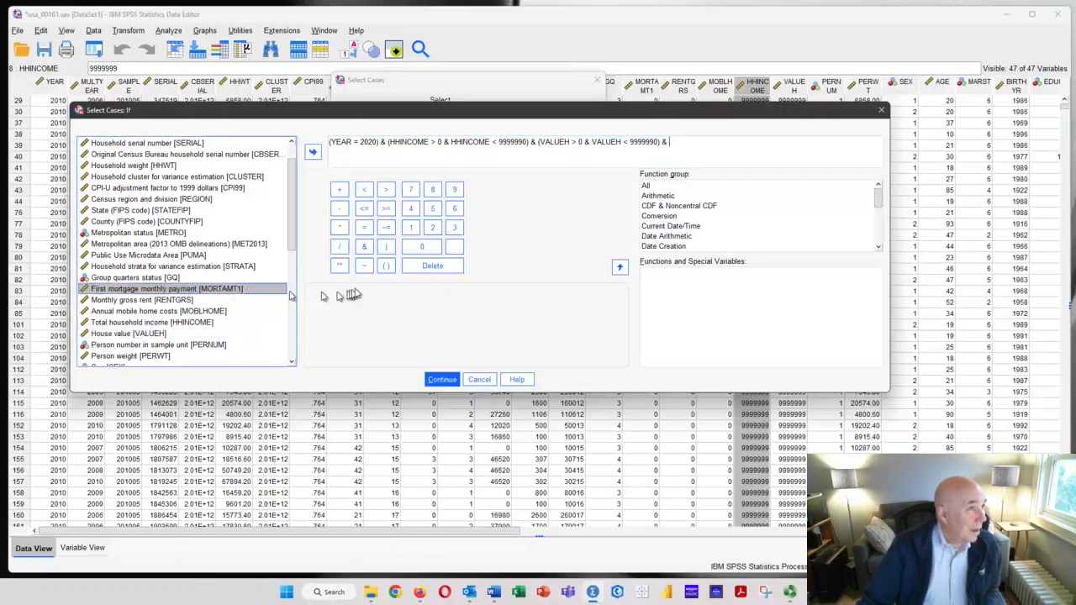
{"action": "left_click", "coordinate": [386, 265]}
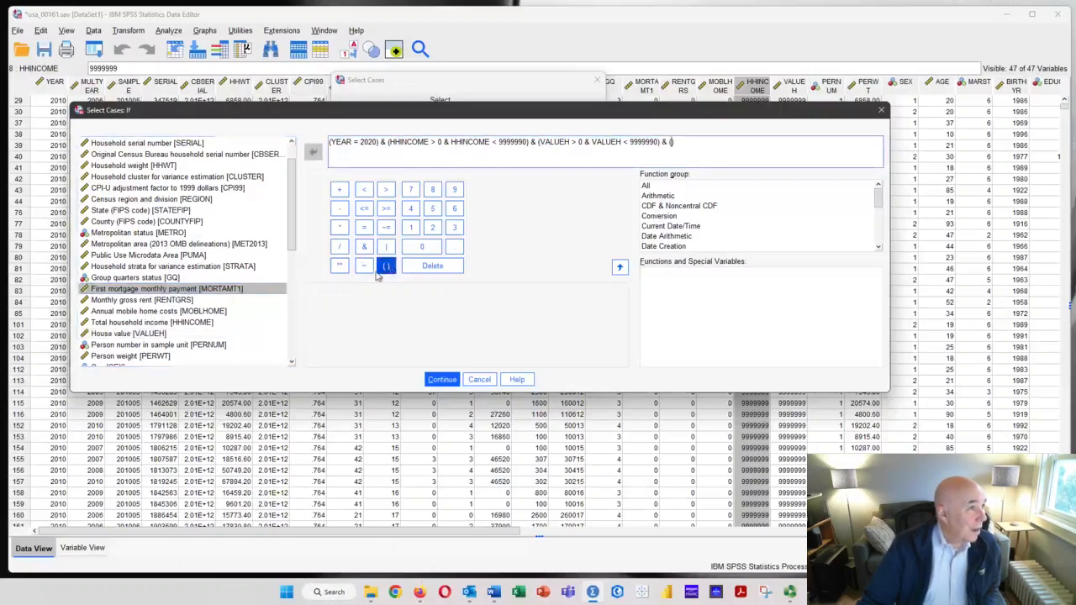
{"action": "double_click", "coordinate": [158, 290]}
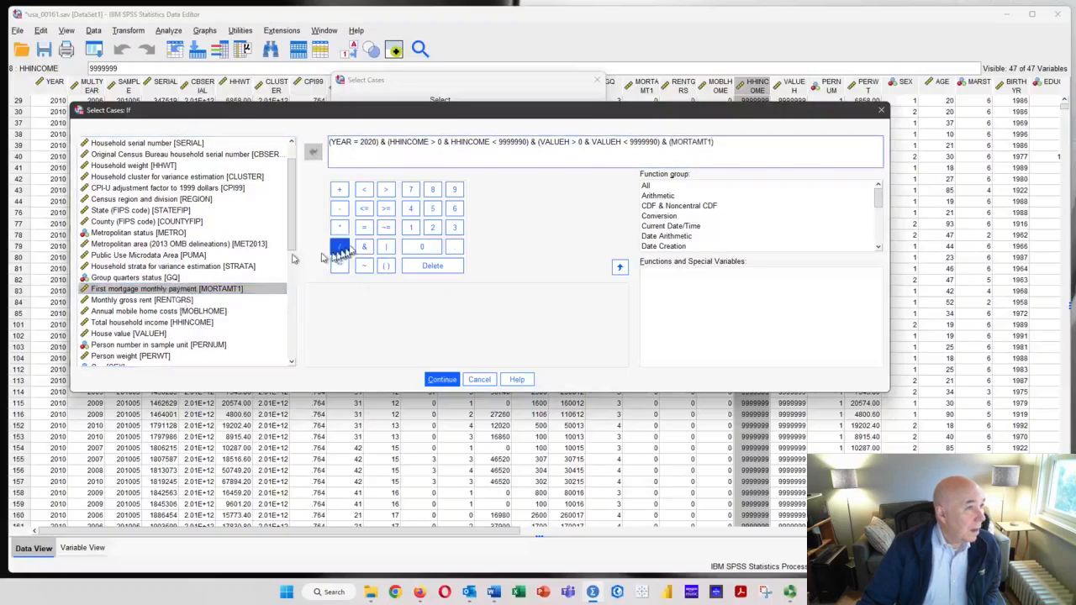
{"action": "left_click", "coordinate": [381, 190]}
{"action": "left_click", "coordinate": [422, 246]}
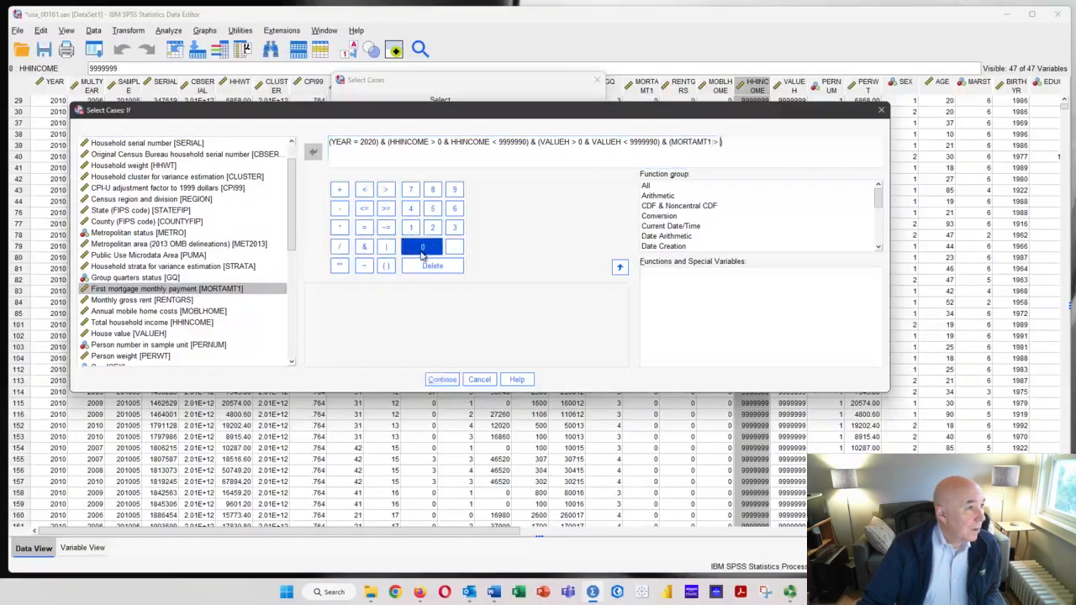
{"action": "left_click", "coordinate": [438, 377]}
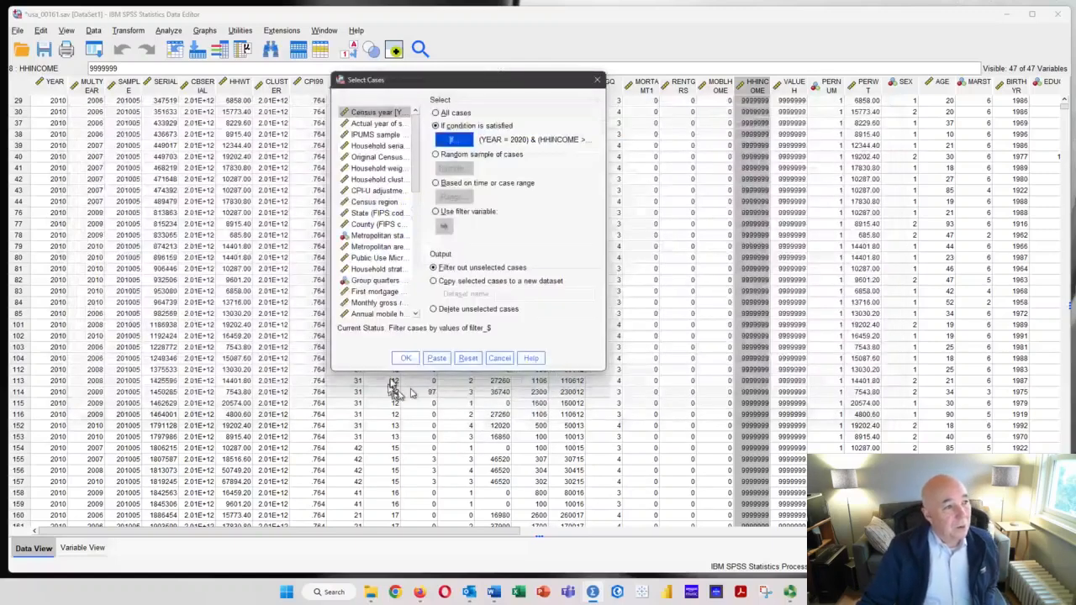
{"action": "left_click", "coordinate": [404, 357]}
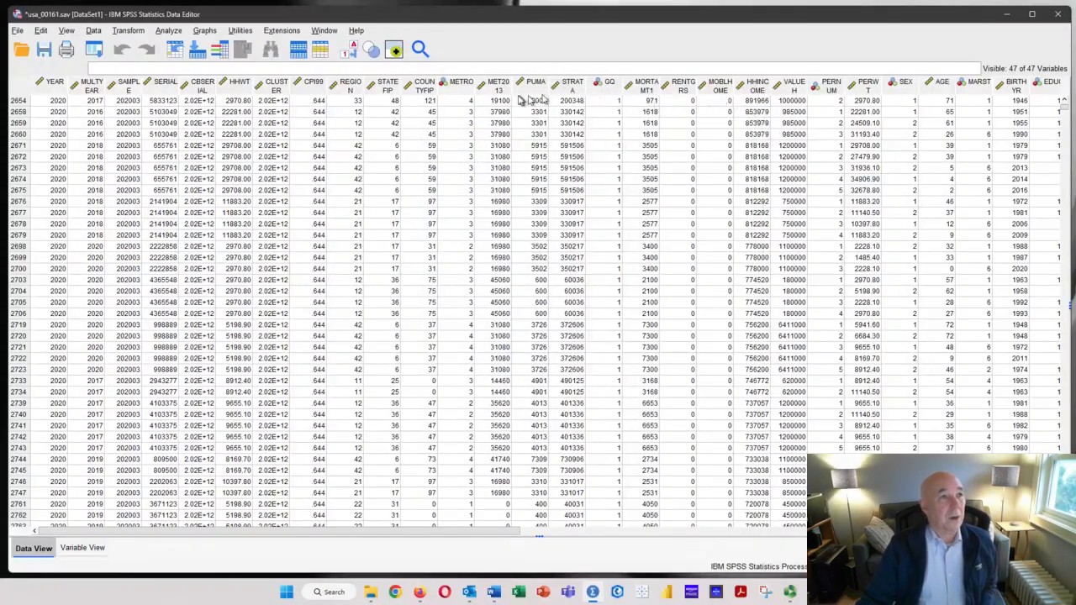
- Sort the data rows by first mortgage monthly payment (MORTAMT1) in descending order
{"action": "left_click", "coordinate": [637, 87]}
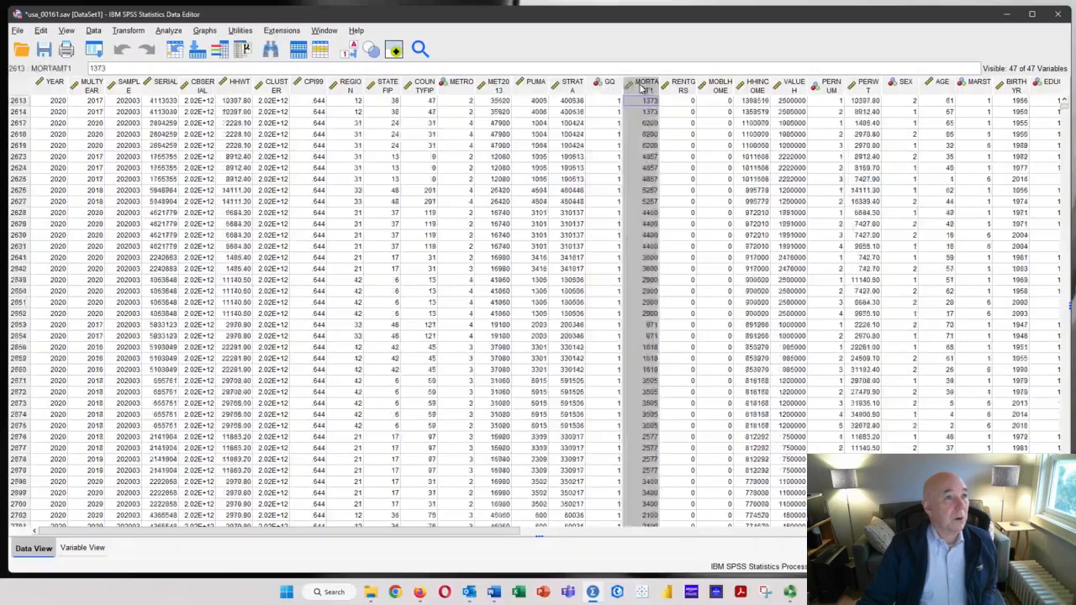
{"action": "right_click", "coordinate": [638, 87]}
{"action": "left_click", "coordinate": [688, 261]}
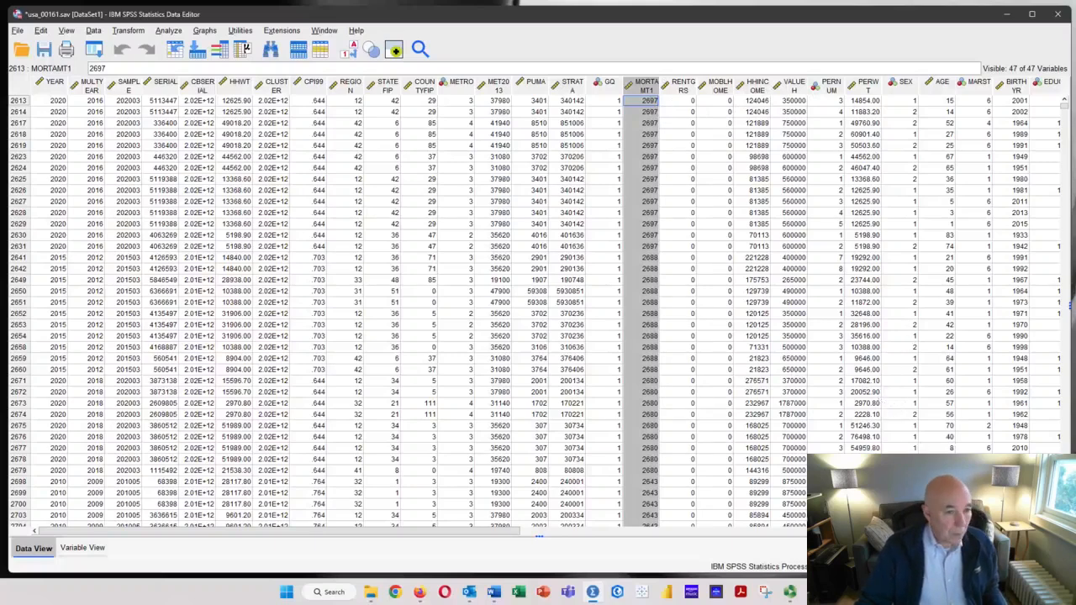
- Sort the data rows by means of transportation to work (TRANWORK) in descending order and again in ascending order
{"action": "left_click", "coordinate": [891, 532]}
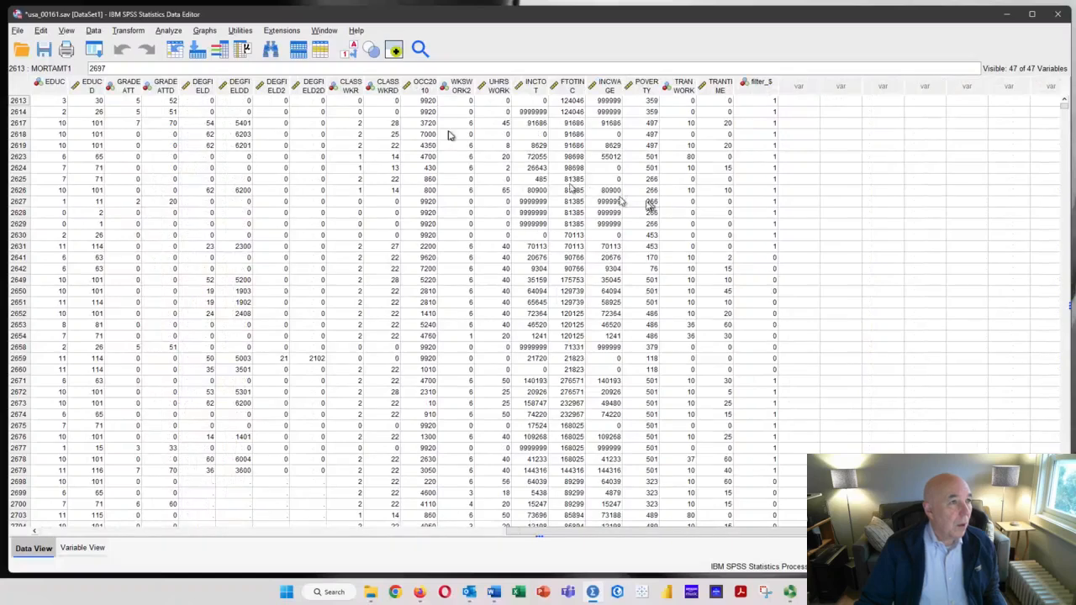
{"action": "right_click", "coordinate": [687, 89]}
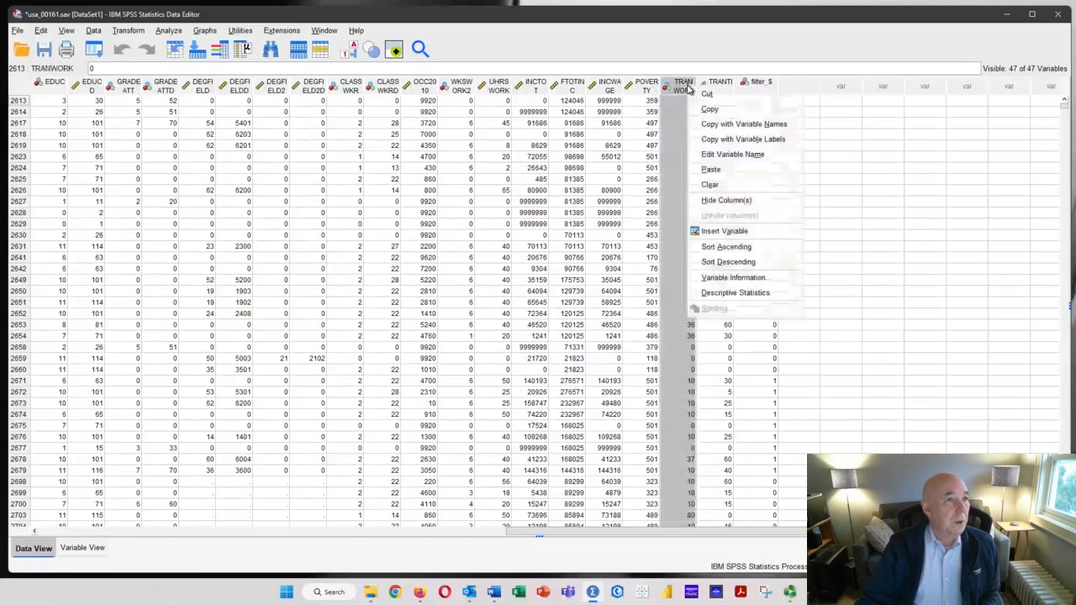
{"action": "left_click", "coordinate": [728, 263]}
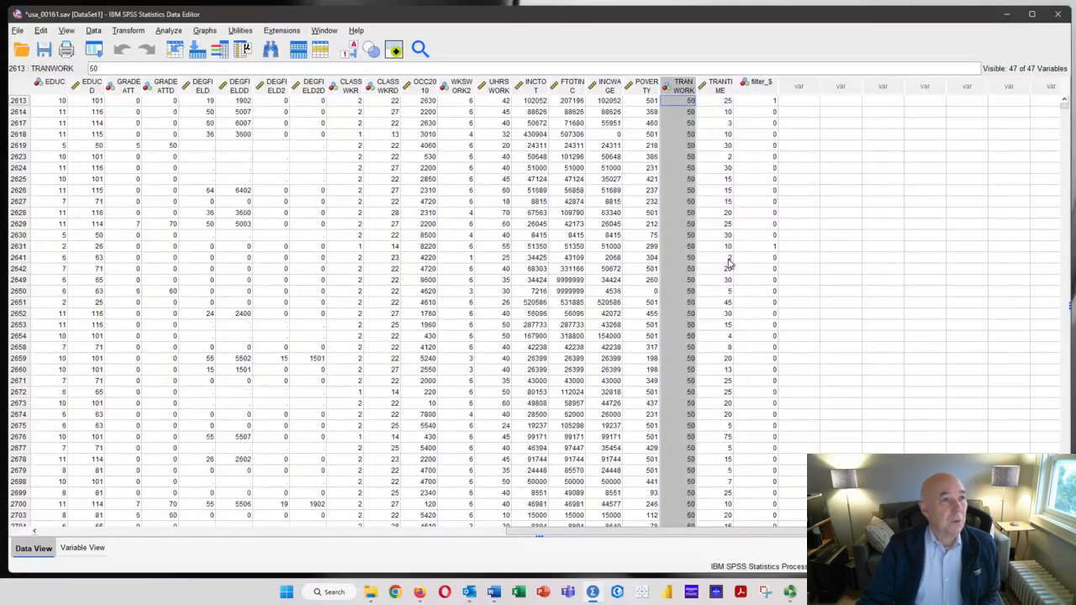
{"action": "right_click", "coordinate": [685, 89]}
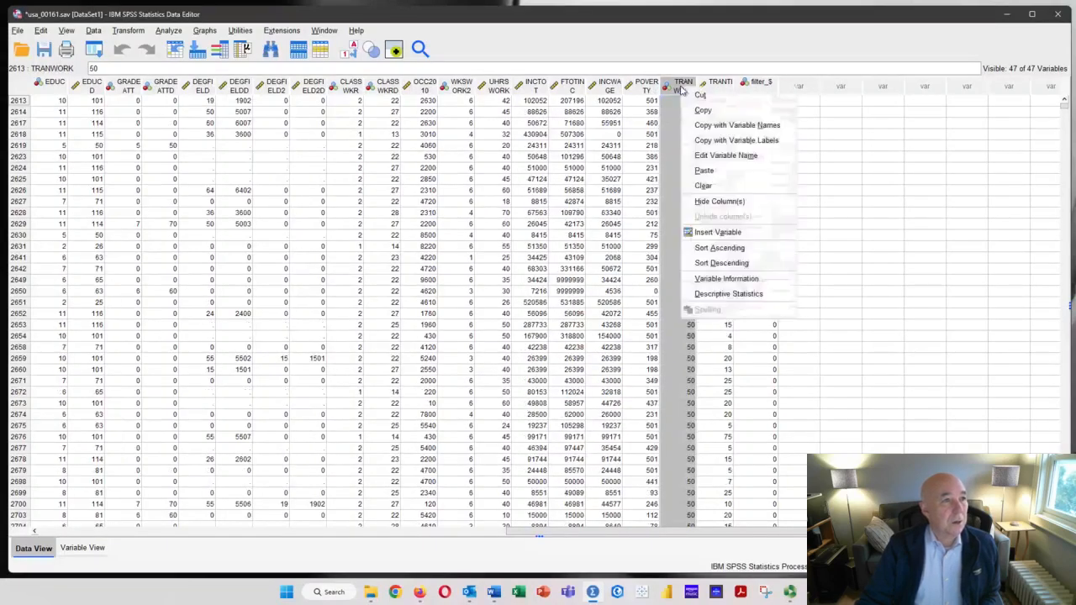
{"action": "left_click", "coordinate": [724, 247]}
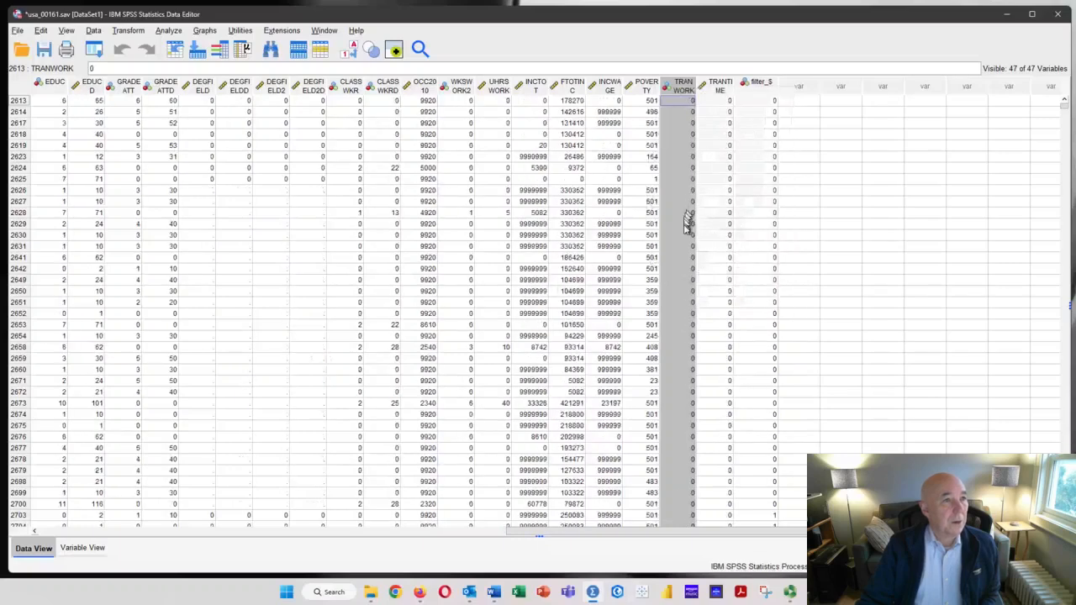
- Sort the data rows by total personal income (INCTOT) in descending order and look through its values
{"action": "left_click", "coordinate": [602, 84]}
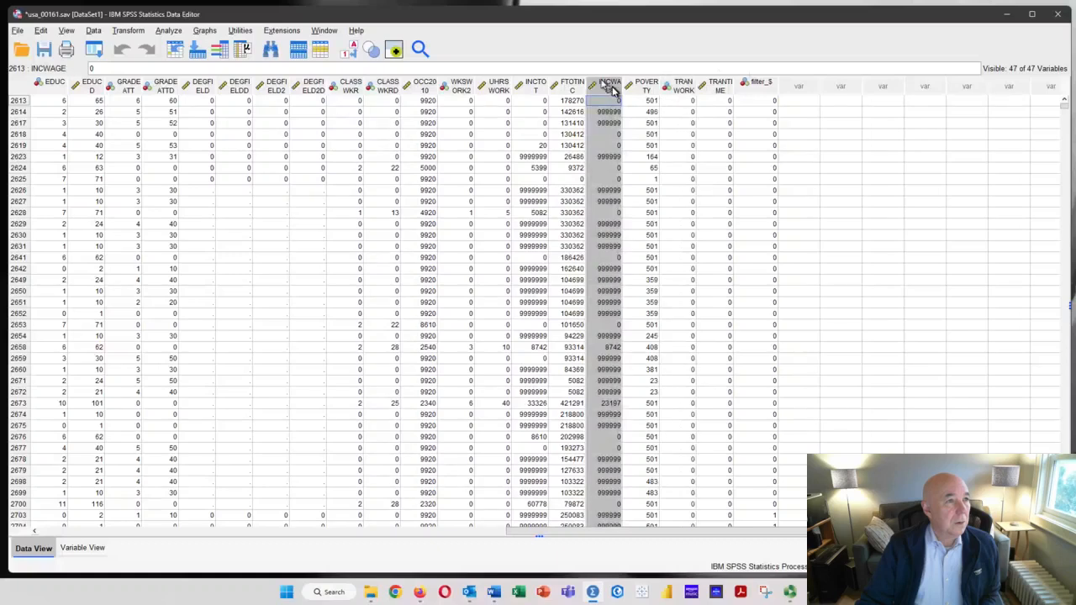
{"action": "right_click", "coordinate": [604, 84]}
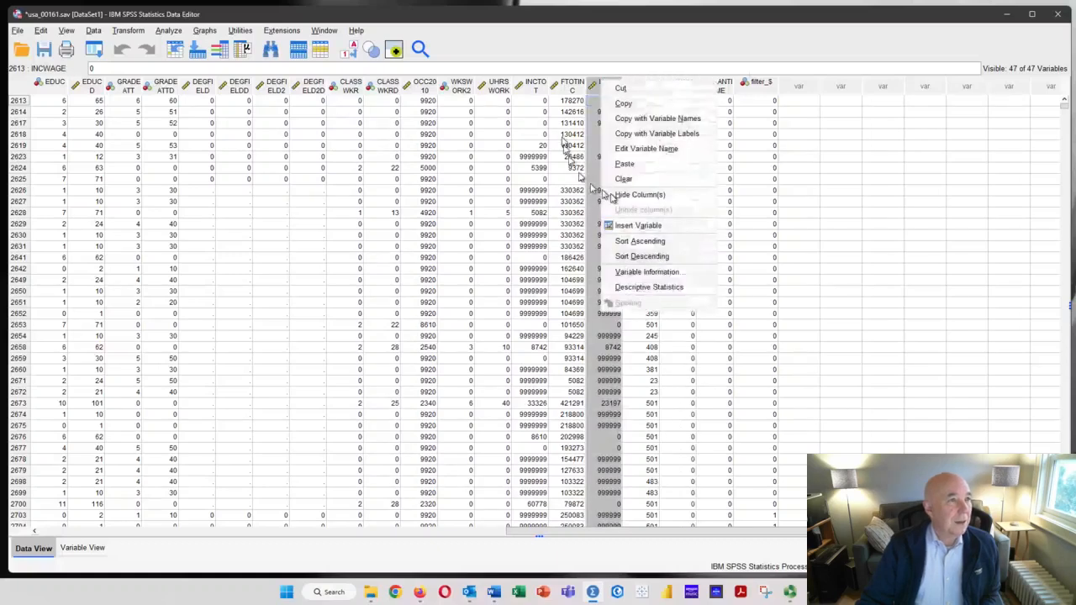
{"action": "left_click", "coordinate": [536, 86]}
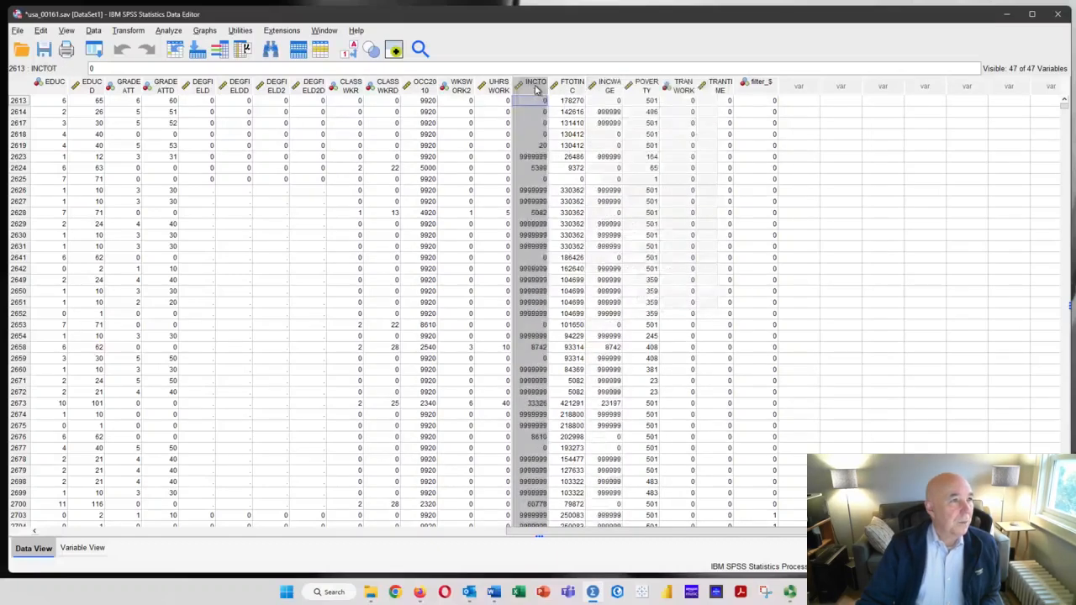
{"action": "right_click", "coordinate": [536, 86]}
{"action": "left_click", "coordinate": [590, 261]}
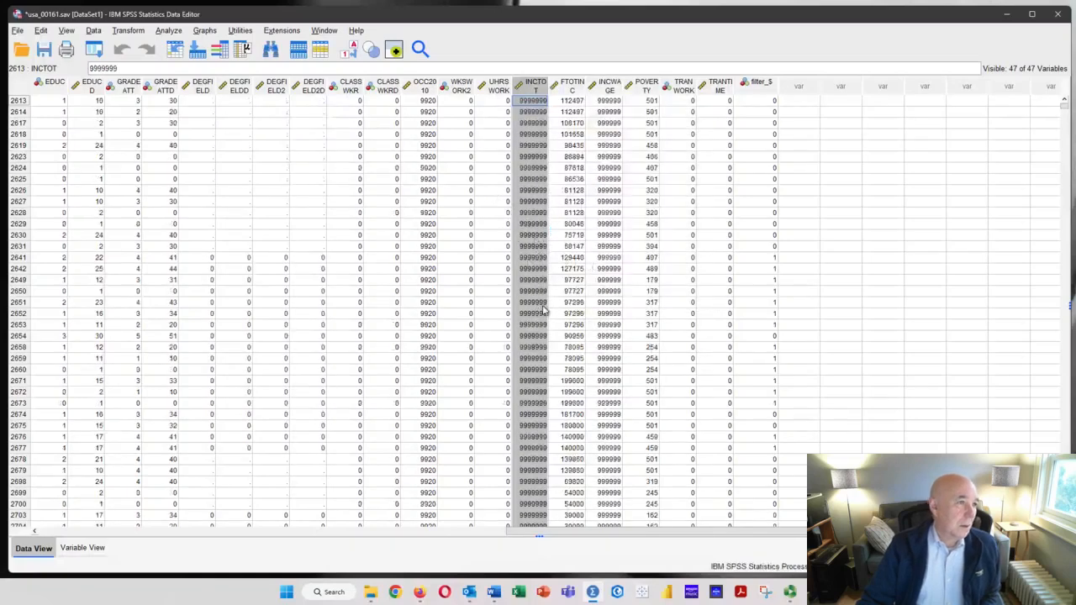
{"action": "scroll", "coordinate": [542, 311], "scroll_direction": "down", "scroll_amount": 1}
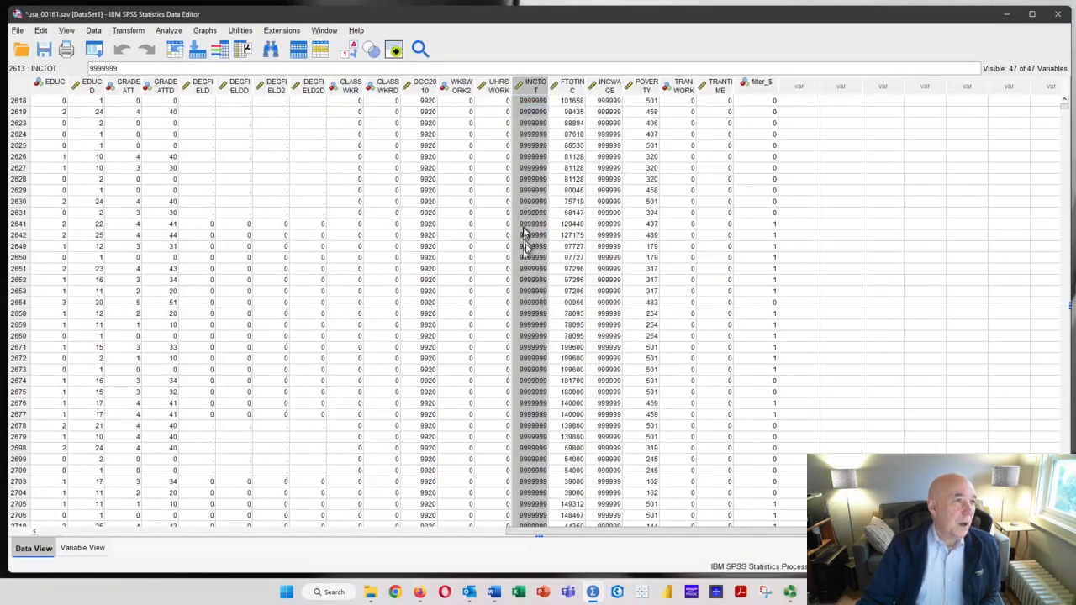
{"action": "scroll", "coordinate": [523, 236], "scroll_direction": "down", "scroll_amount": 4}
{"action": "scroll", "coordinate": [528, 247], "scroll_direction": "down", "scroll_amount": 7}
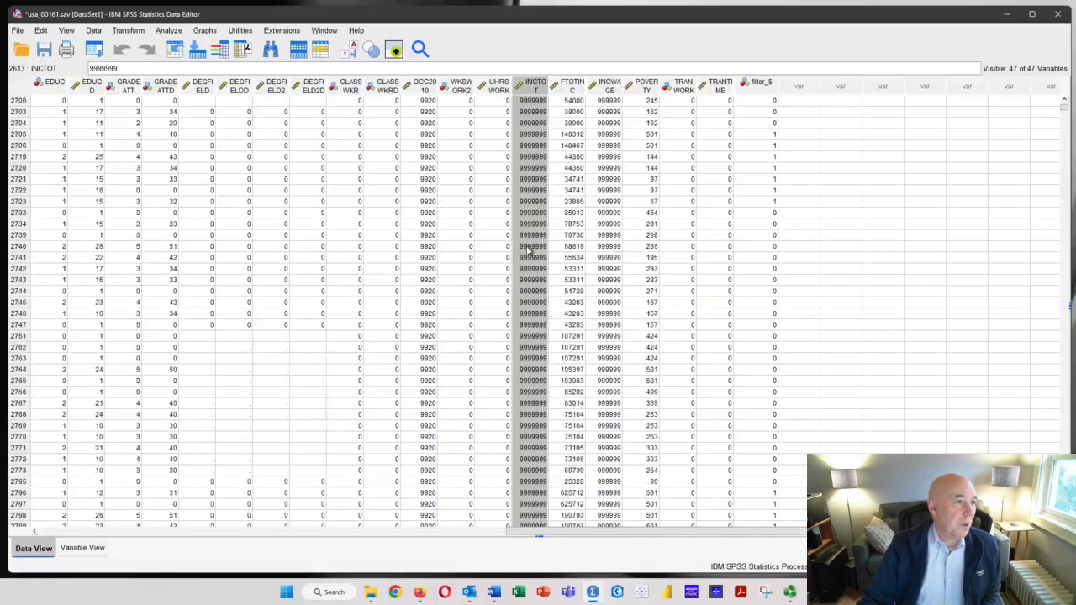
{"action": "scroll", "coordinate": [527, 250], "scroll_direction": "down", "scroll_amount": 4}
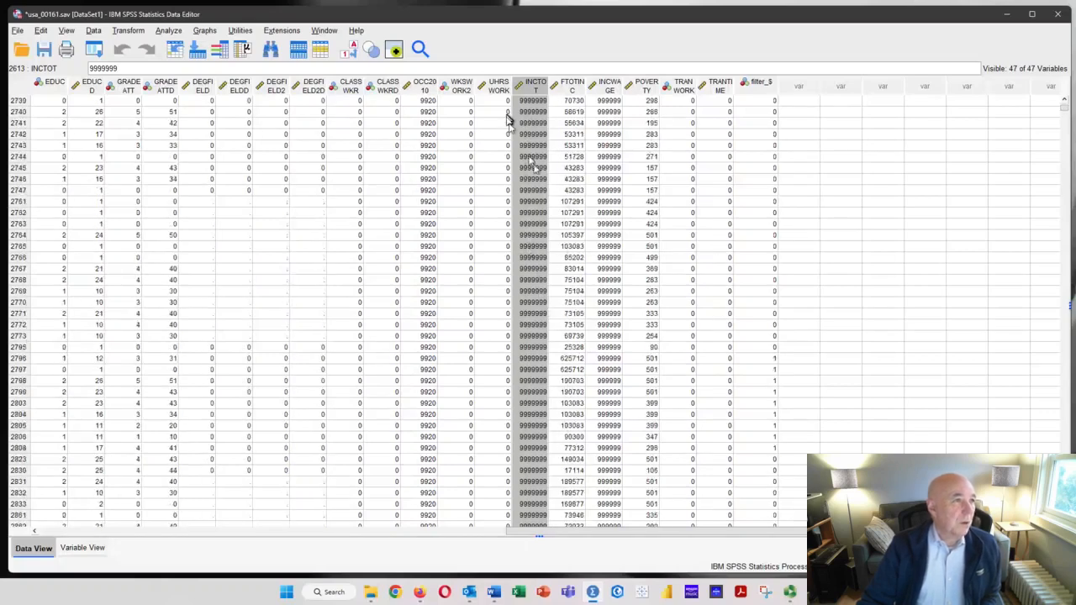
- Sort the data rows by usual hours worked per week (UHRSWORK) in descending order and again in ascending order
{"action": "right_click", "coordinate": [498, 87]}
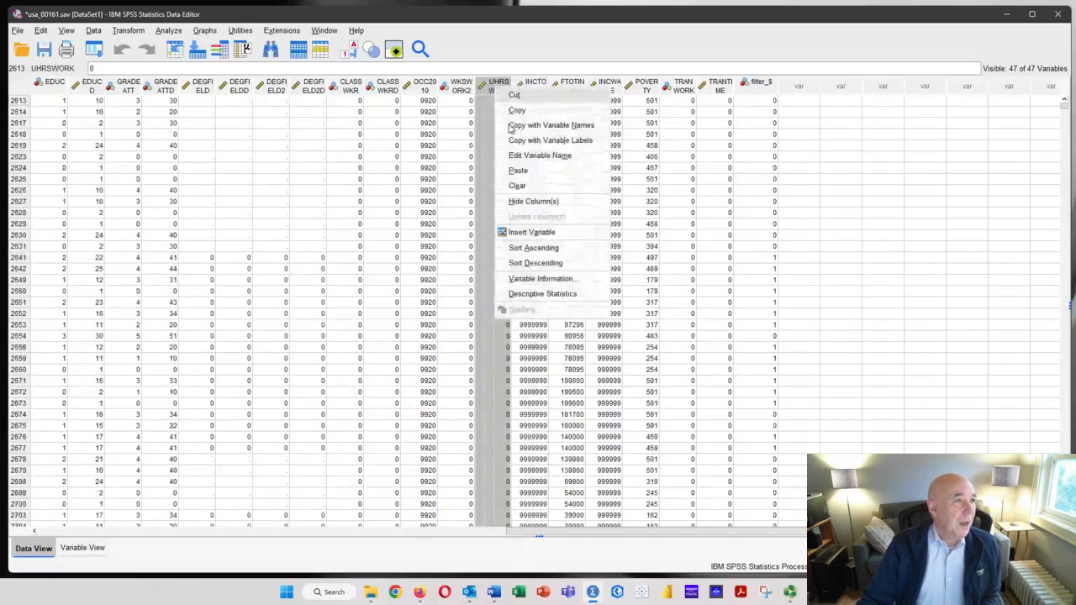
{"action": "left_click", "coordinate": [527, 263]}
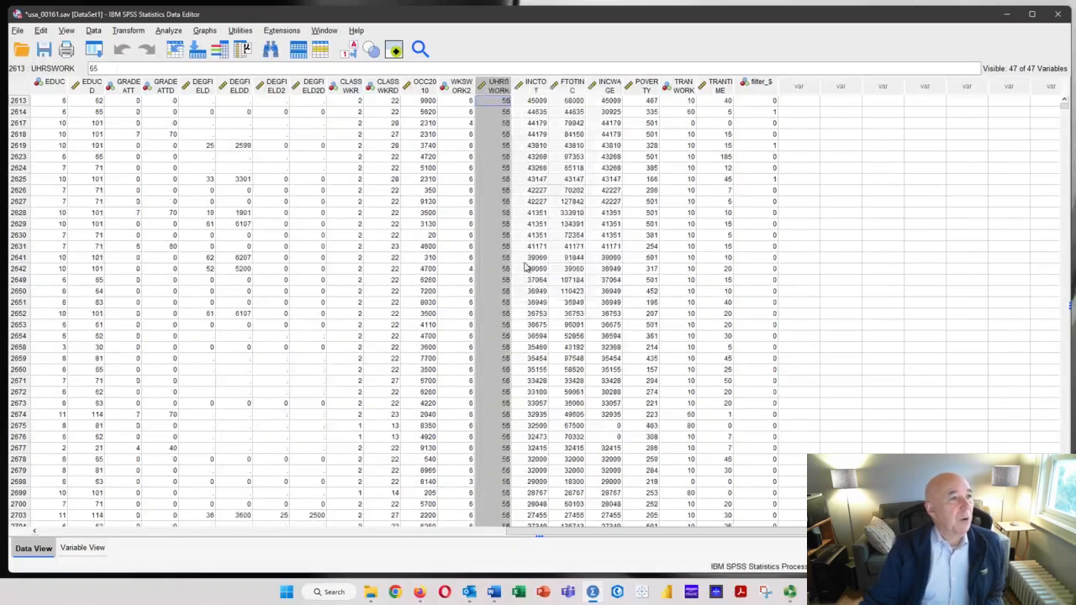
{"action": "right_click", "coordinate": [493, 90]}
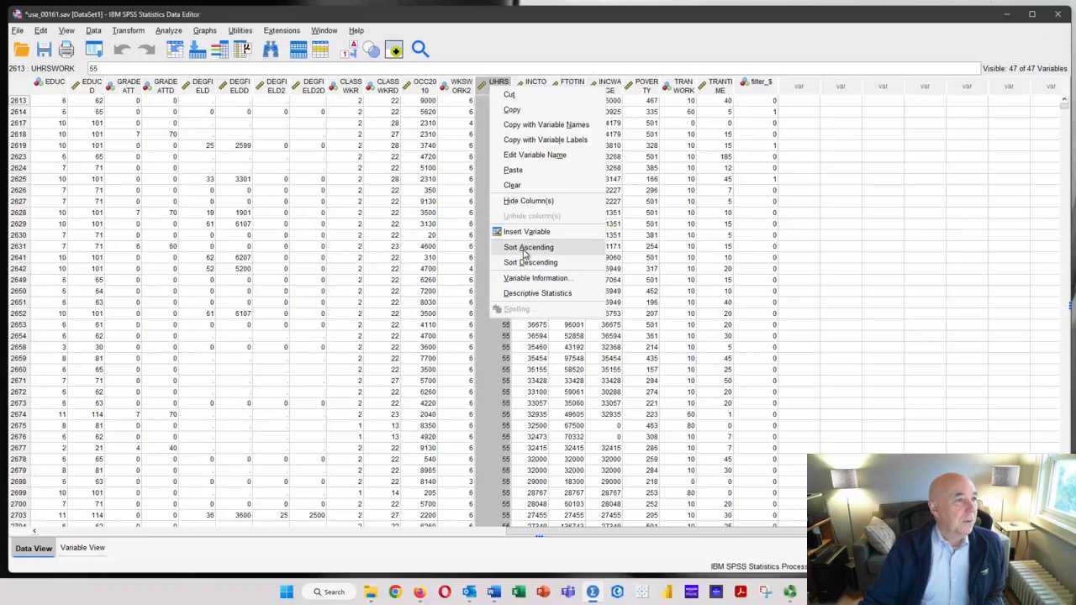
{"action": "left_click", "coordinate": [527, 247]}
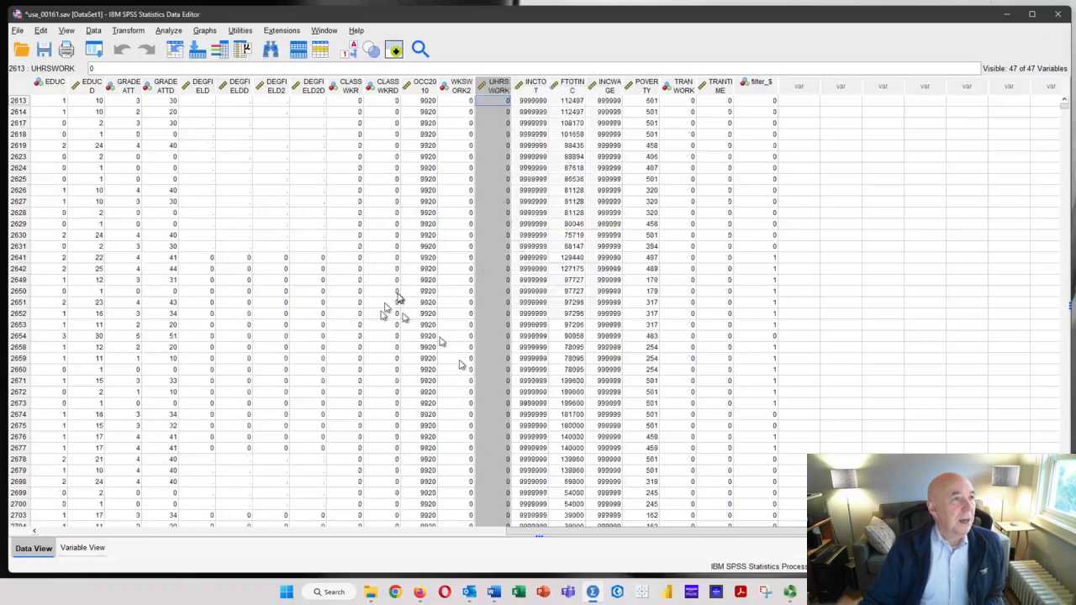
- Reopen the case selection condition and append an & operator with an empty pair of parentheses at its end
{"action": "left_click", "coordinate": [92, 31]}
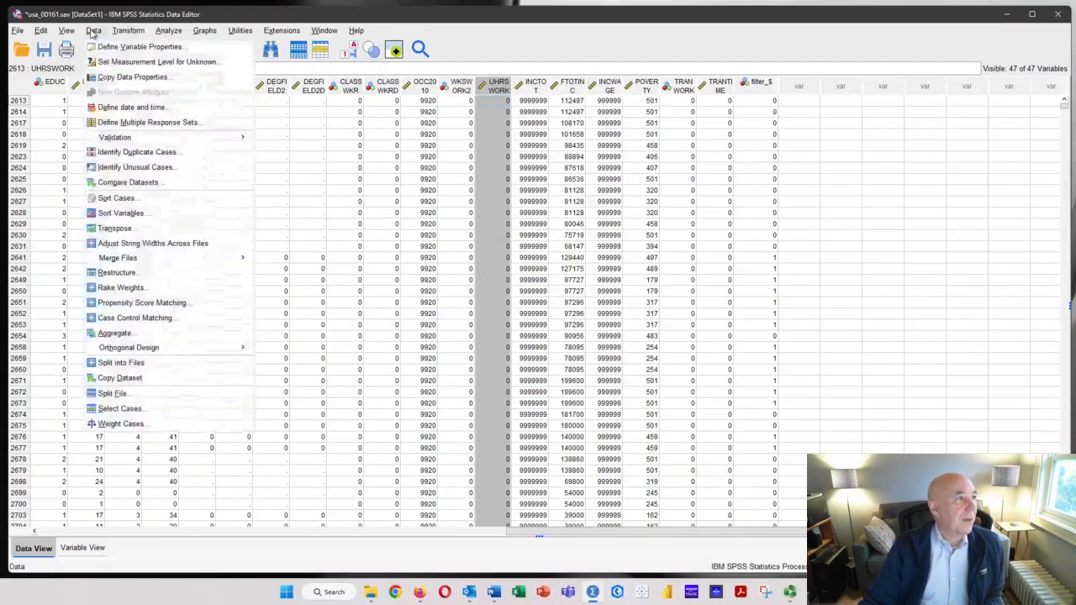
{"action": "left_click", "coordinate": [165, 409]}
{"action": "left_click", "coordinate": [452, 139]}
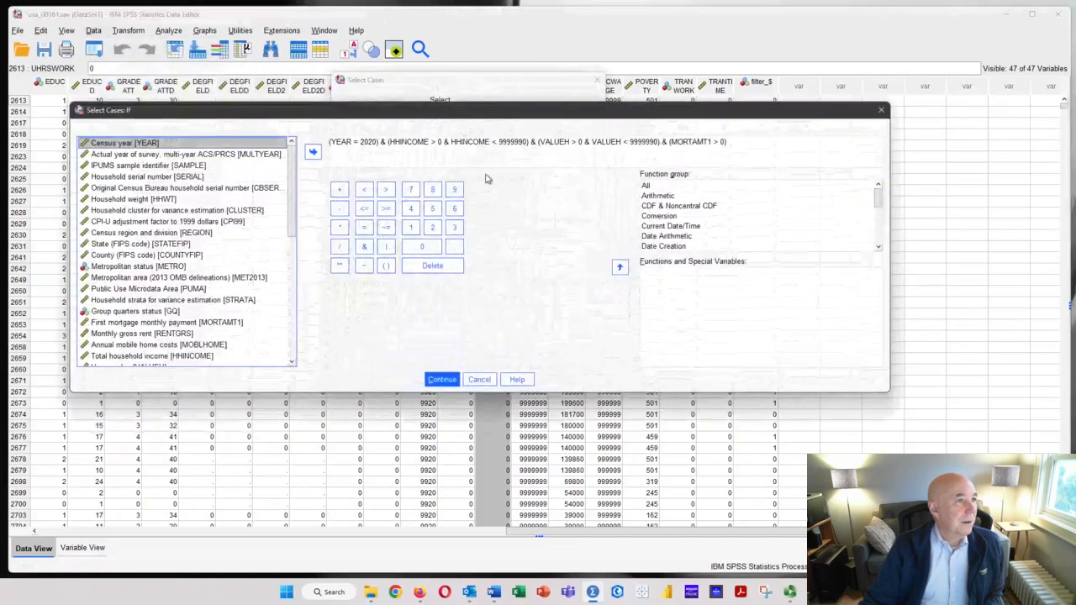
{"action": "left_click", "coordinate": [730, 141]}
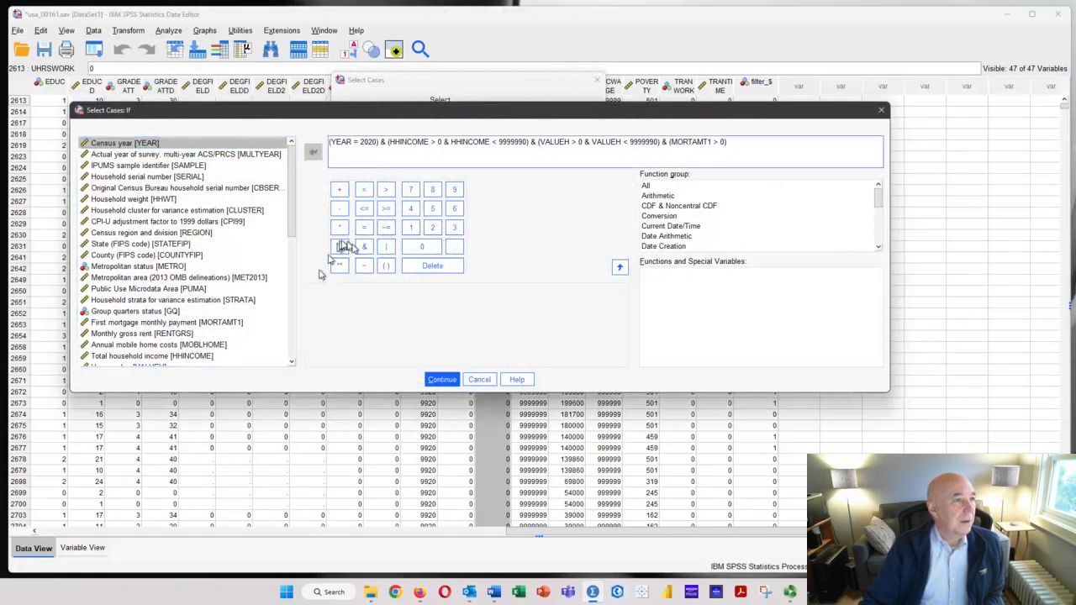
{"action": "left_click", "coordinate": [364, 248]}
{"action": "left_click", "coordinate": [386, 265]}
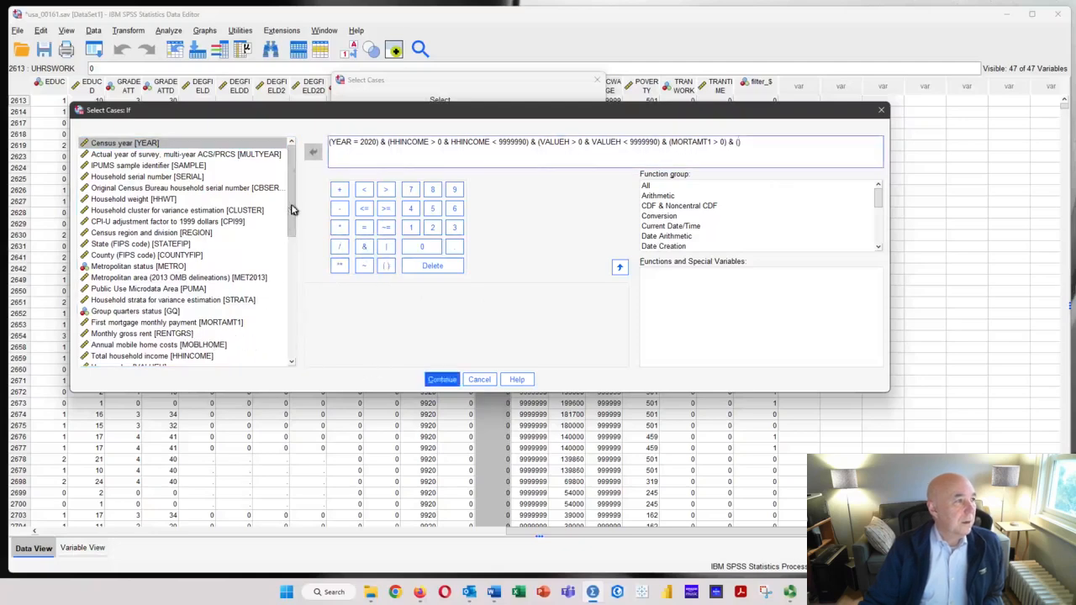
- Enter the condition UHRSWORK > 0 for usual hours worked per week in the empty parentheses and apply the updated case filter
{"action": "left_click_drag", "start_coordinate": [288, 209], "coordinate": [277, 344]}
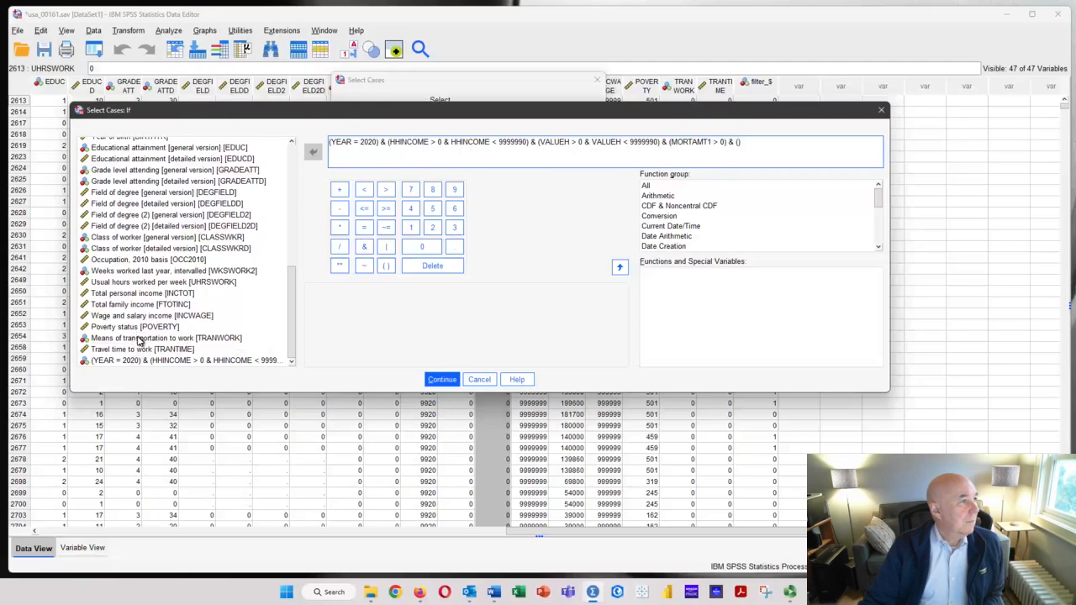
{"action": "left_click", "coordinate": [119, 284]}
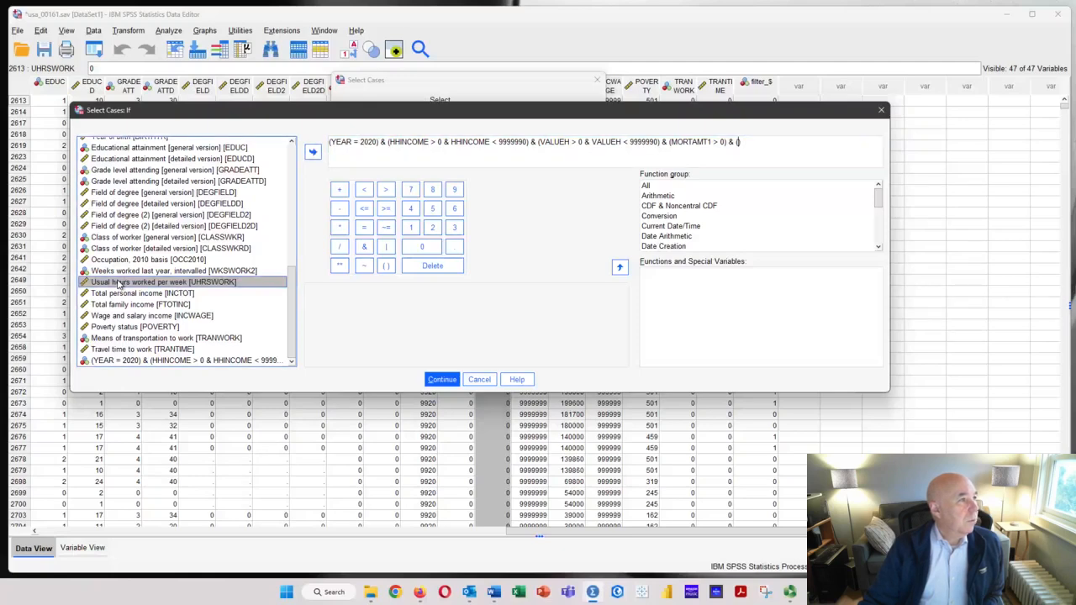
{"action": "double_click", "coordinate": [119, 284]}
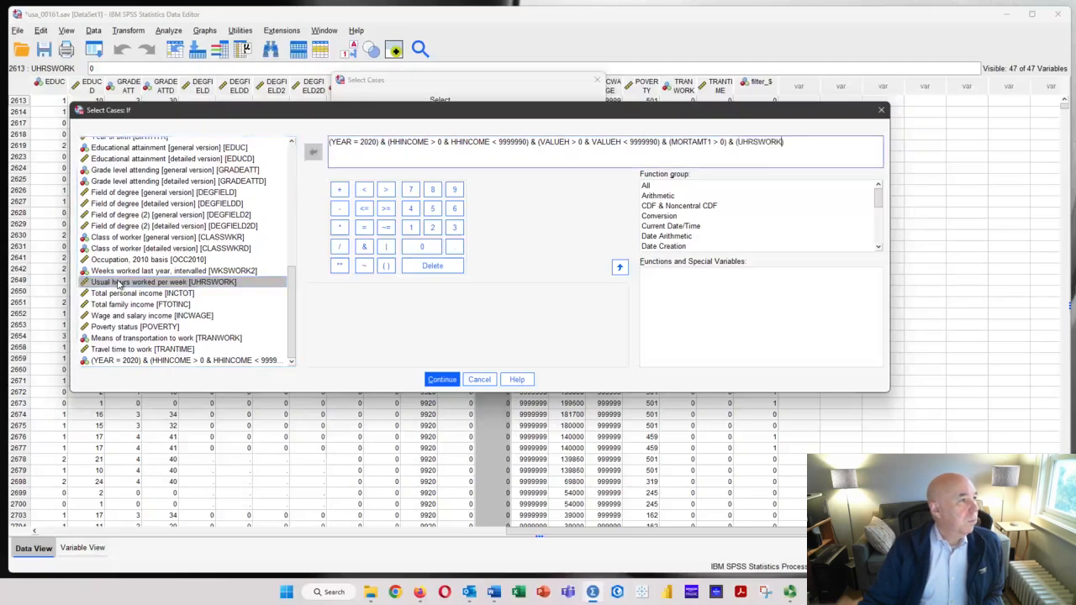
{"action": "left_click", "coordinate": [385, 189]}
{"action": "left_click", "coordinate": [422, 246]}
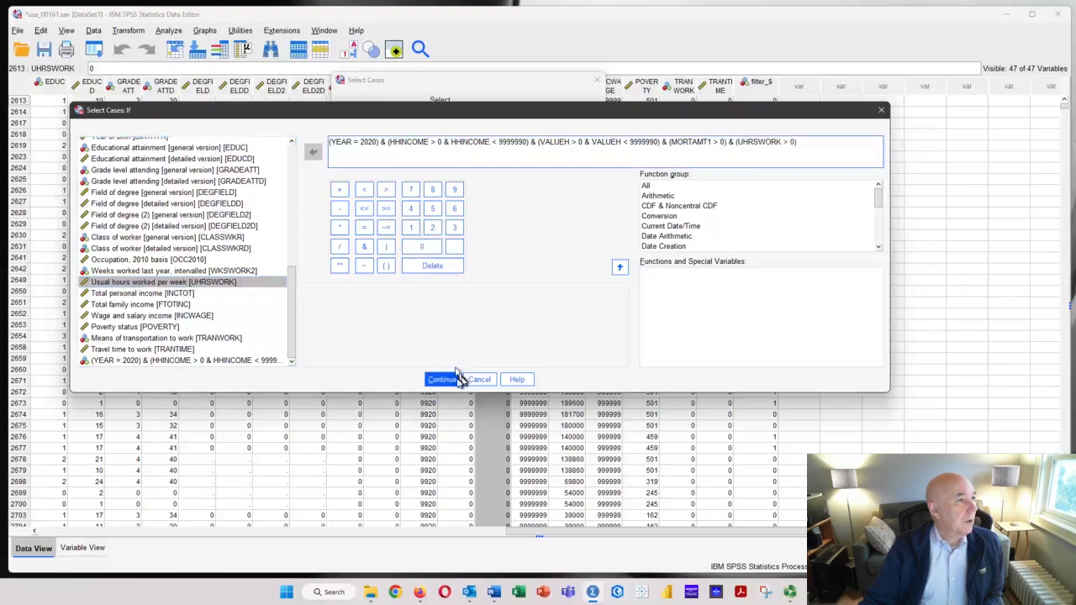
{"action": "left_click", "coordinate": [454, 379]}
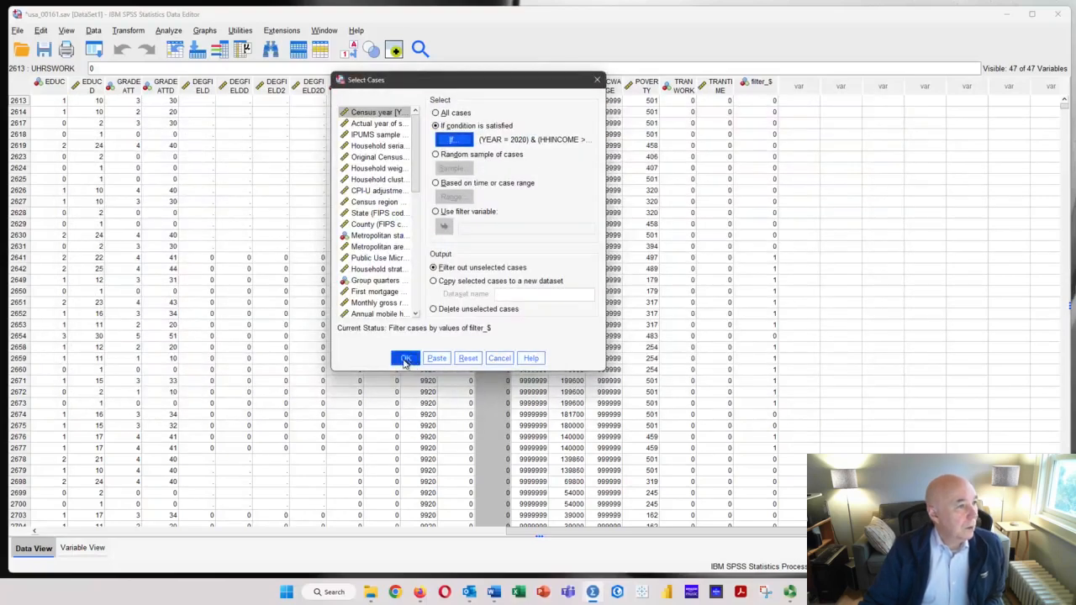
{"action": "left_click", "coordinate": [405, 359]}
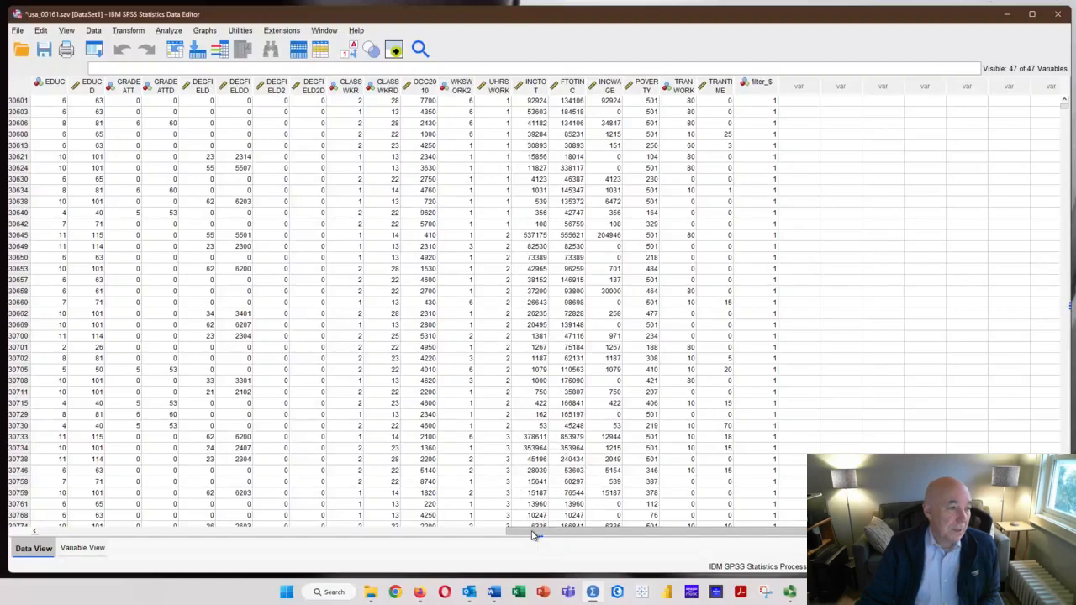
{"action": "left_click_drag", "start_coordinate": [532, 535], "coordinate": [12, 512]}
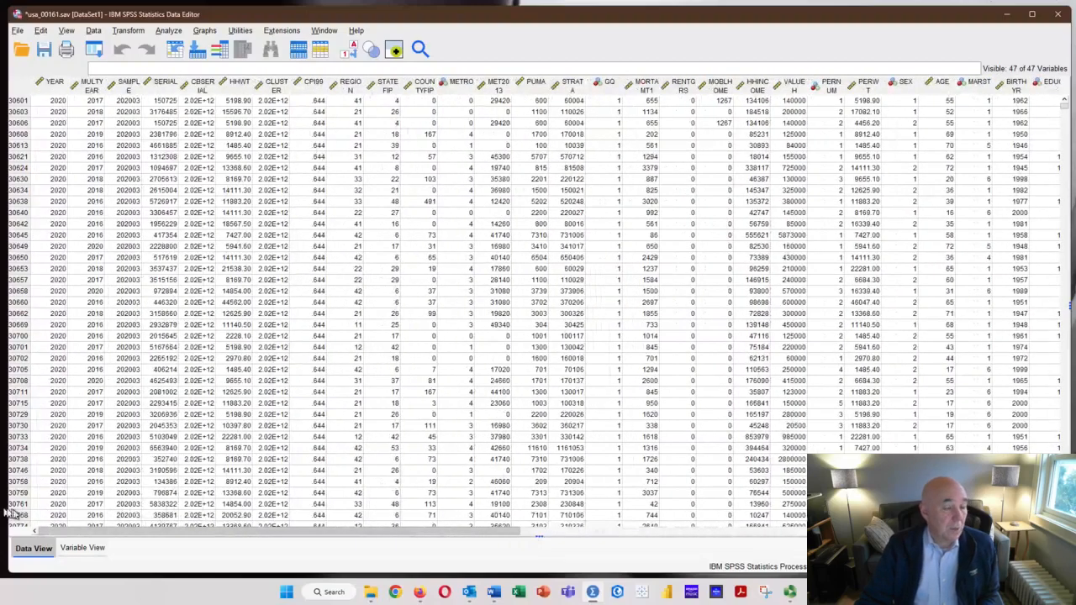